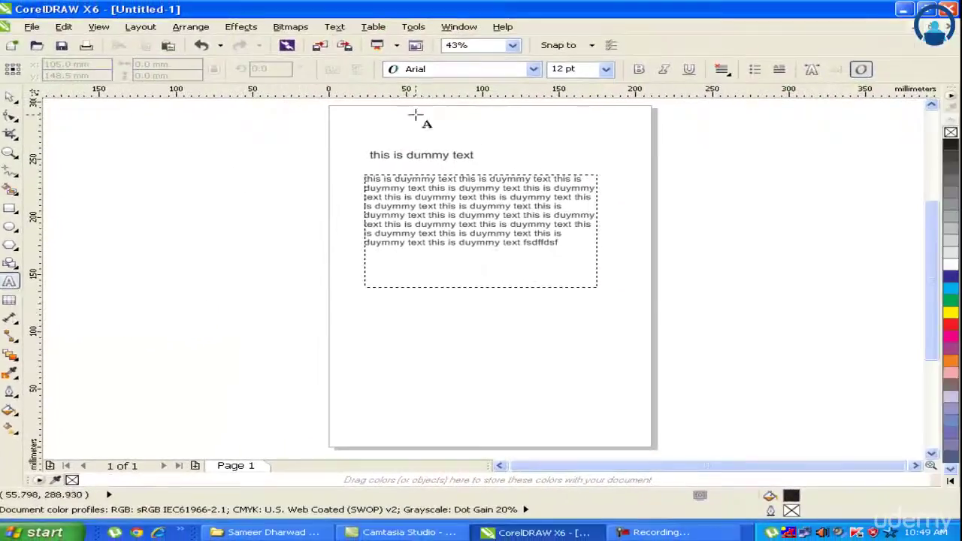
- Alternate between the Text tool and the Pick tool, ending with the Pick tool active
left_click(10, 97)
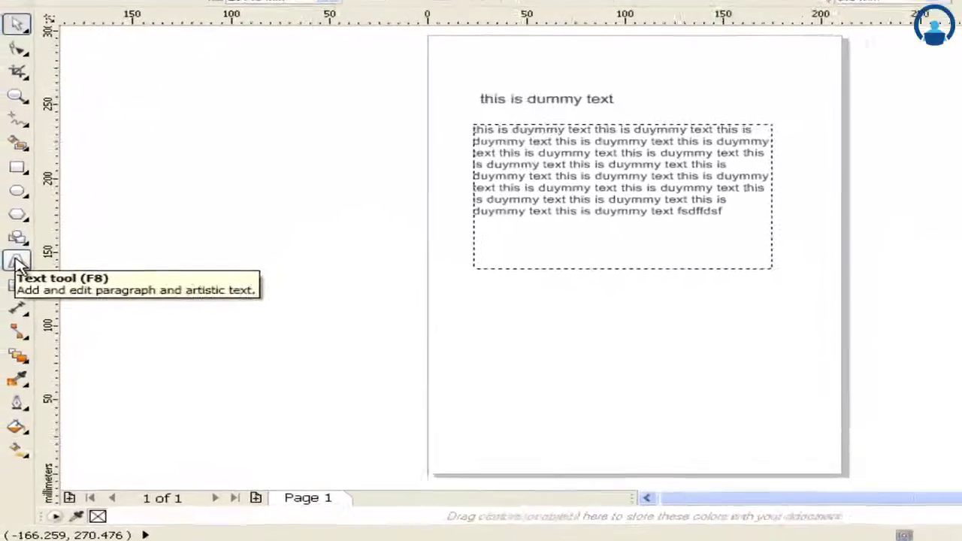
left_click(23, 258)
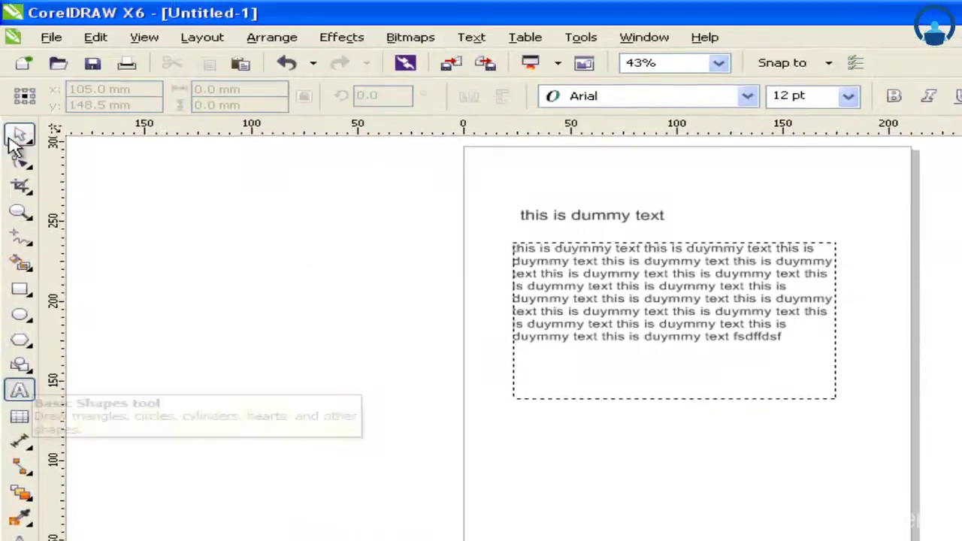
left_click(18, 137)
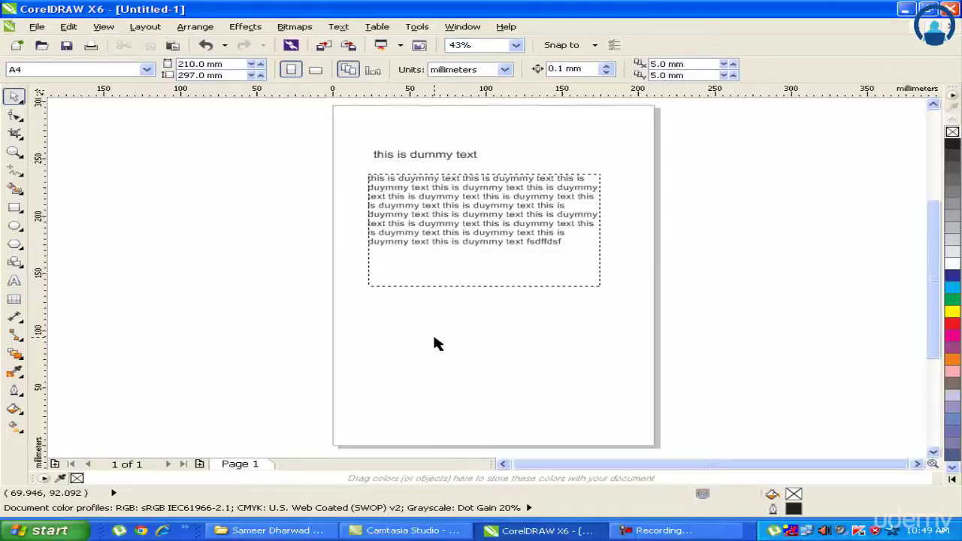
key("F8")
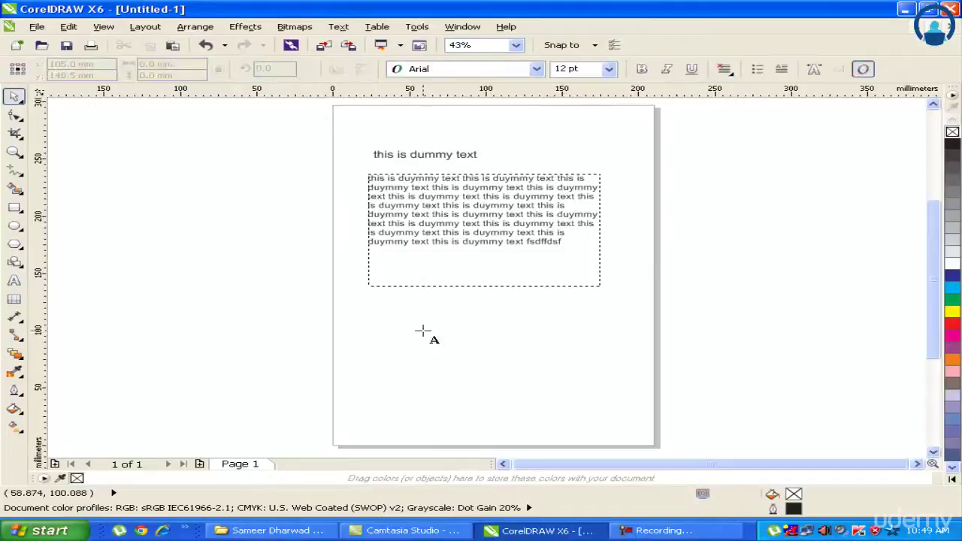
key("space")
- Select the artistic text heading and the paragraph text in turn to compare them, and leave both deselected
left_click_drag(290, 116, 779, 142)
left_click(463, 158)
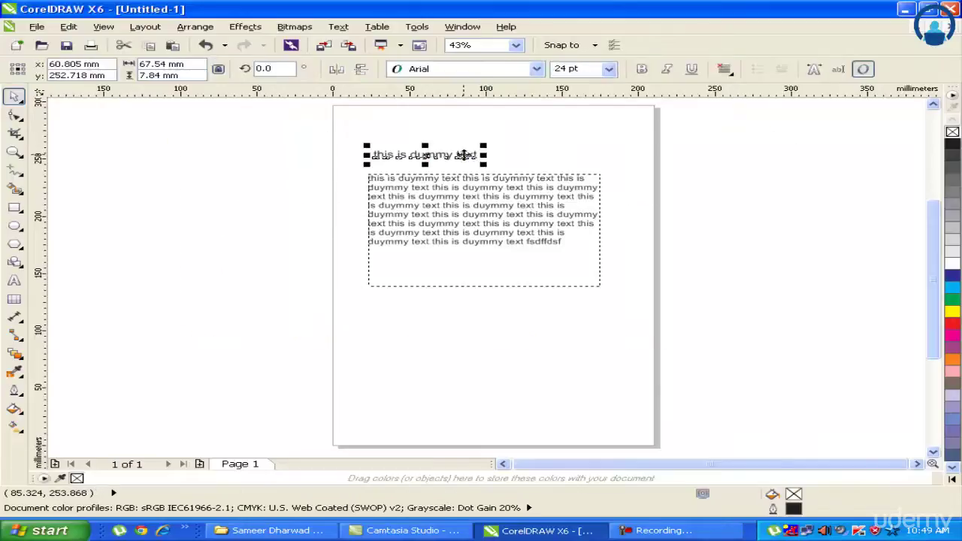
left_click(471, 199)
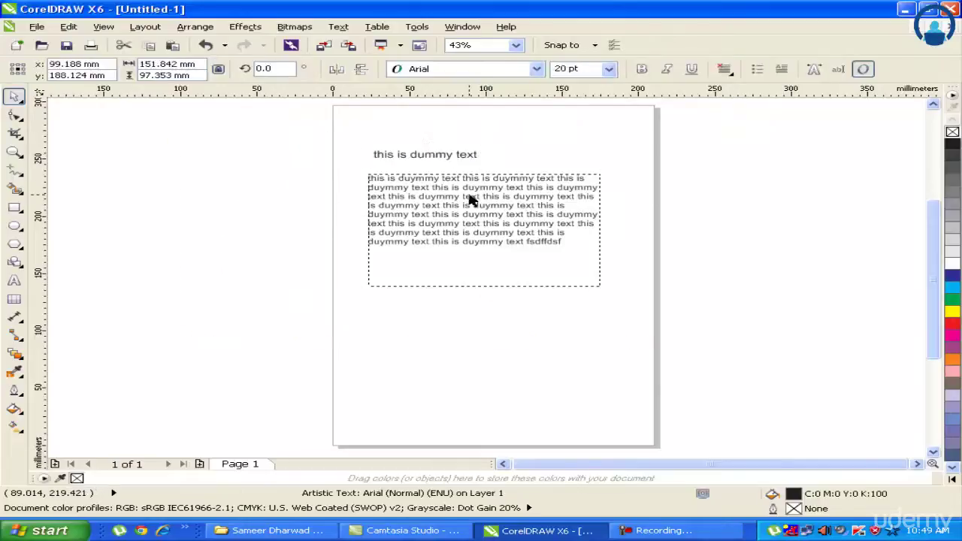
left_click(759, 207)
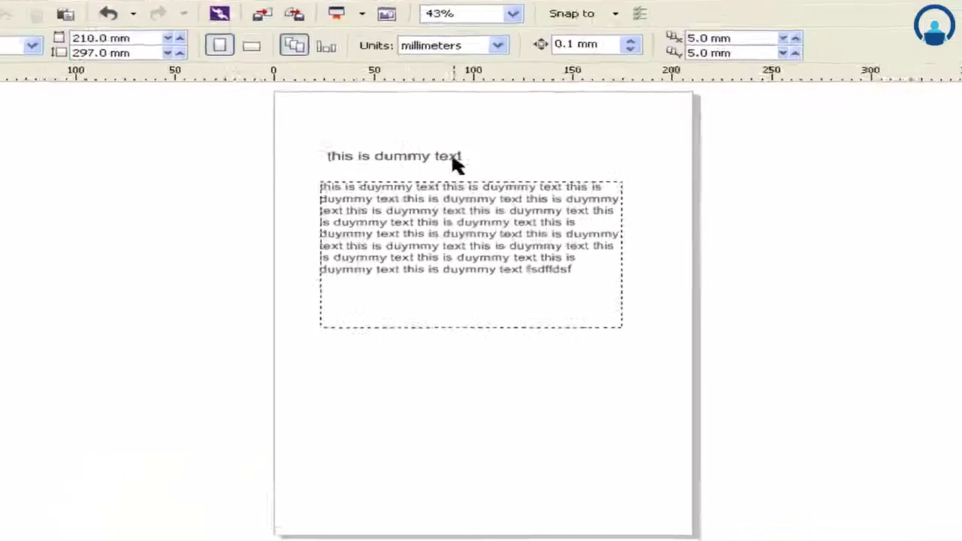
- Try stretching the artistic text heading horizontally past the paragraph's width, and undo the stretch
left_click(472, 158)
left_click_drag(459, 160, 676, 155)
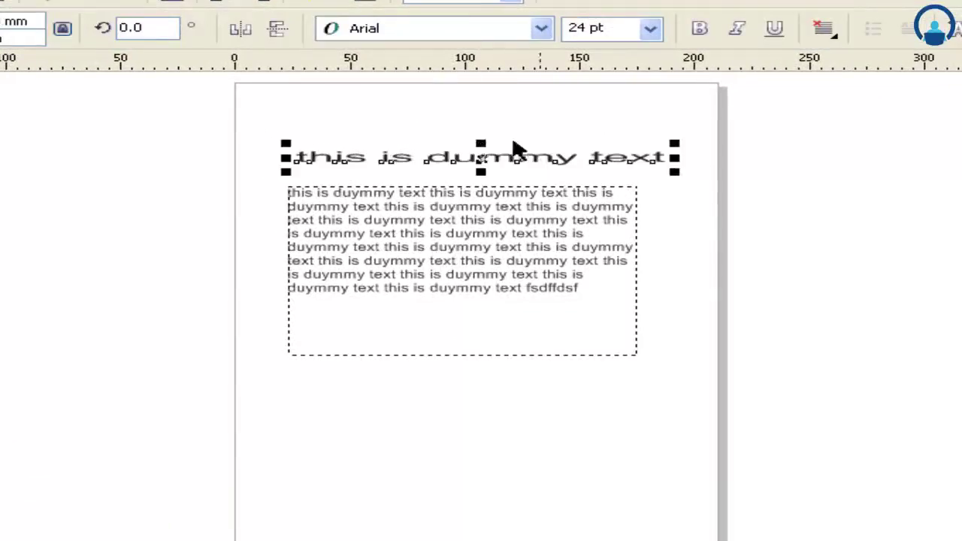
left_click(481, 128)
key("ctrl+z")
left_click(849, 171)
- Resize the paragraph text frame to about 162 mm wide and 91 mm high, and deselect it
left_click(586, 258)
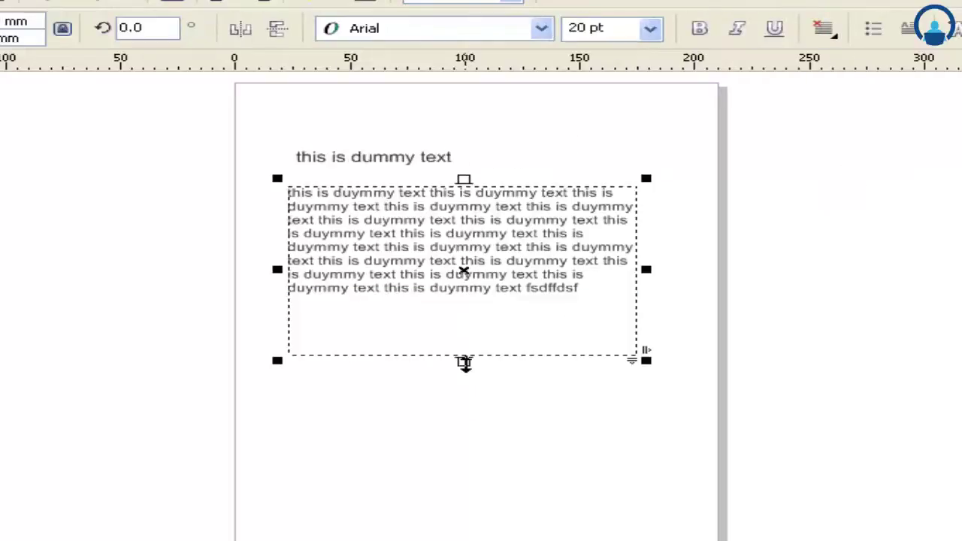
left_click_drag(464, 362, 321, 197)
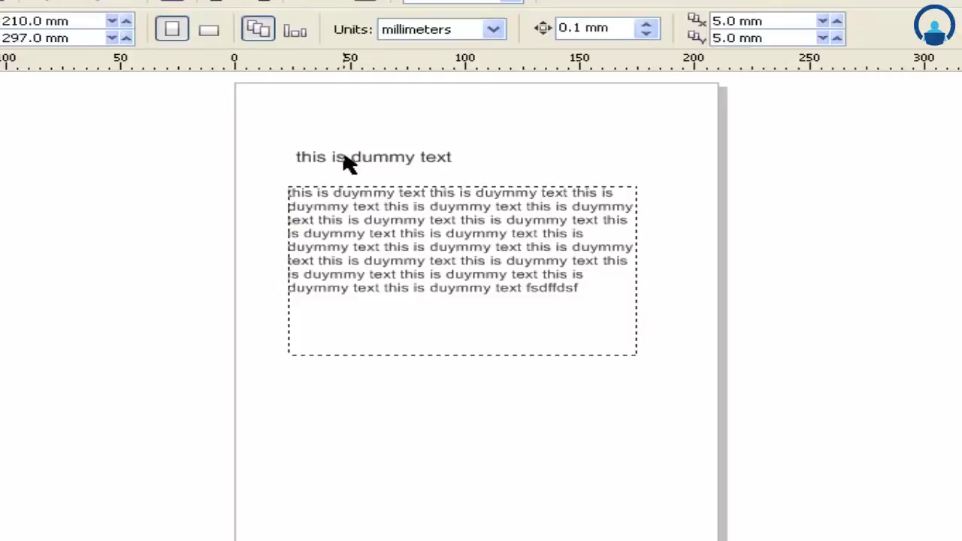
left_click_drag(354, 160, 360, 161)
left_click(505, 279)
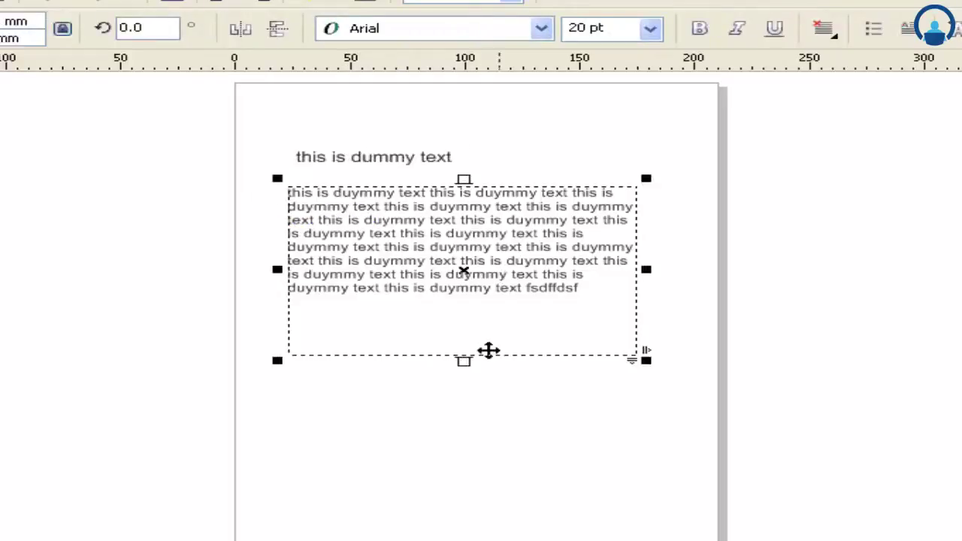
left_click_drag(646, 269, 712, 265)
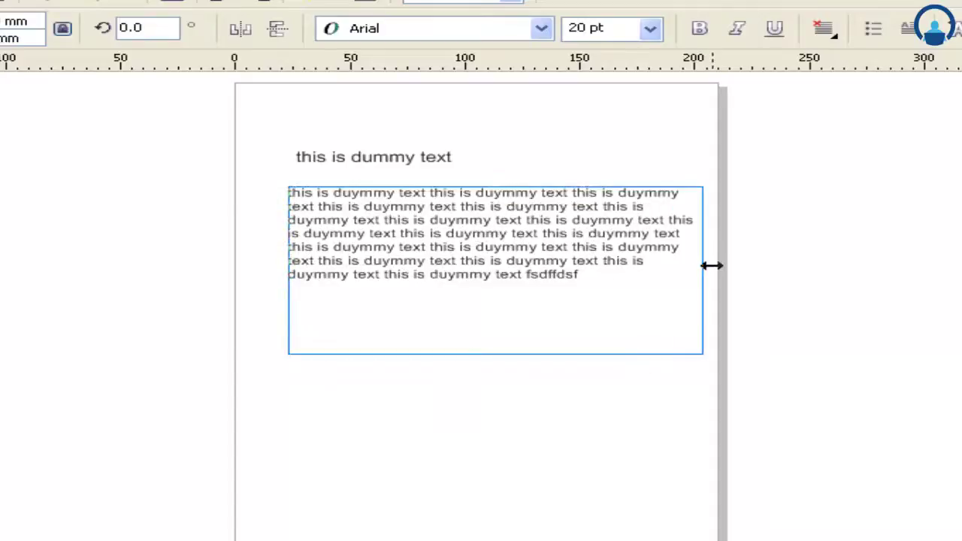
left_click_drag(495, 356, 489, 463)
left_click_drag(700, 344, 593, 343)
left_click_drag(441, 467, 444, 344)
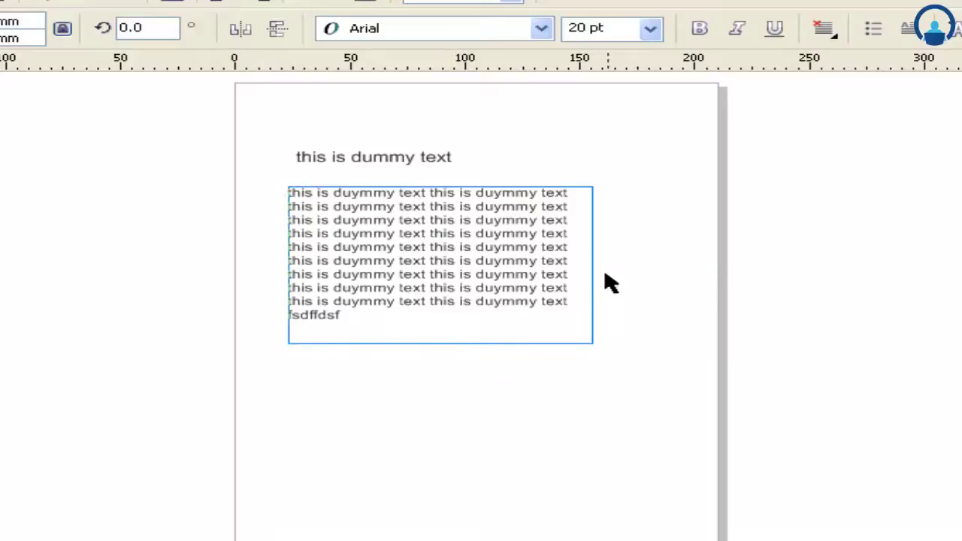
left_click_drag(594, 265, 668, 265)
left_click(870, 248)
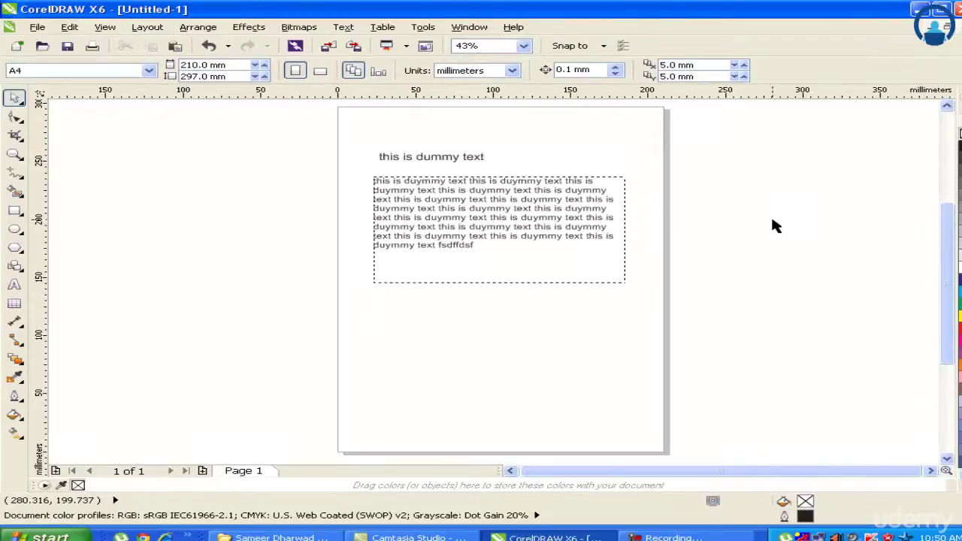
- Delete the "this is dummy text" heading above the paragraph
left_click(517, 227)
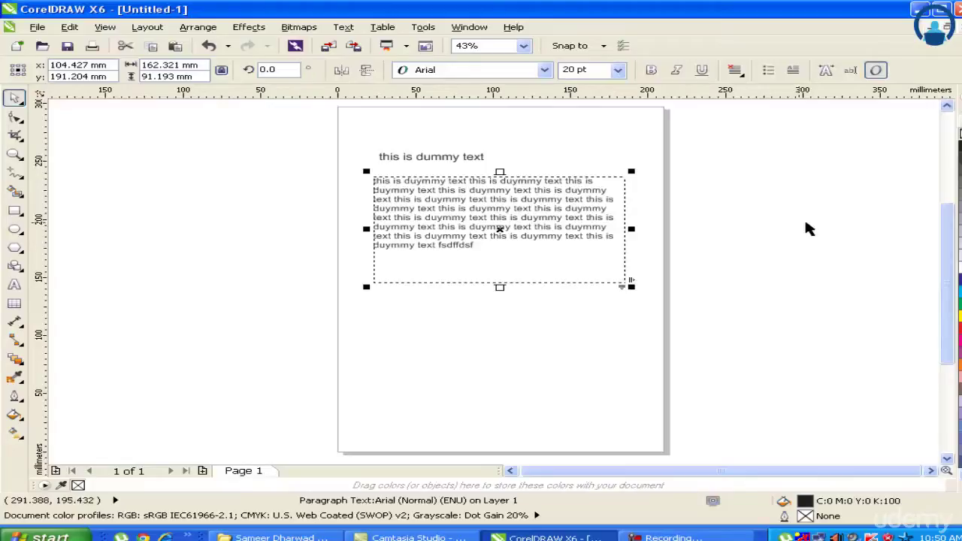
left_click(481, 159)
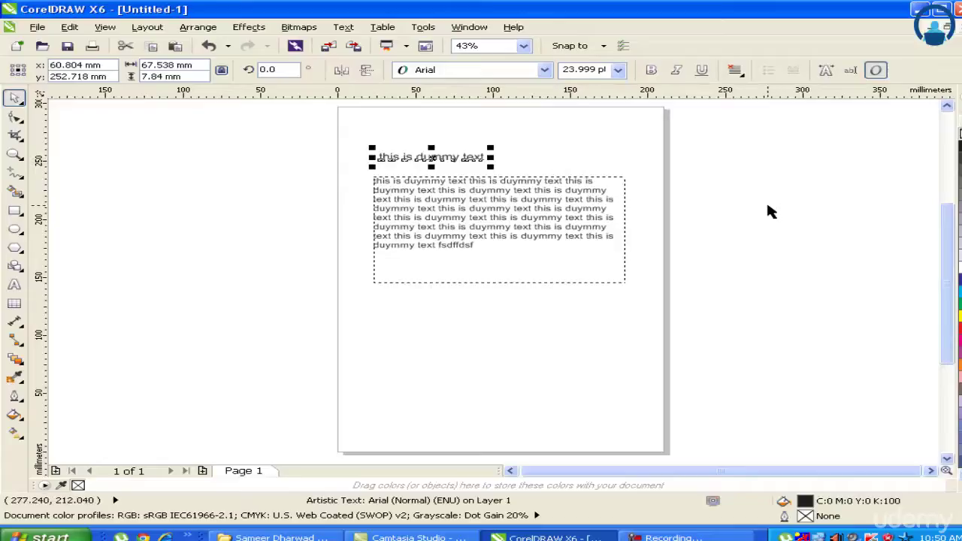
key("Delete")
- Move the paragraph frame to the page's top-left corner and enlarge it to about 196 by 282 mm, nearly filling the page
left_click_drag(459, 219, 436, 154)
left_click_drag(606, 166, 659, 167)
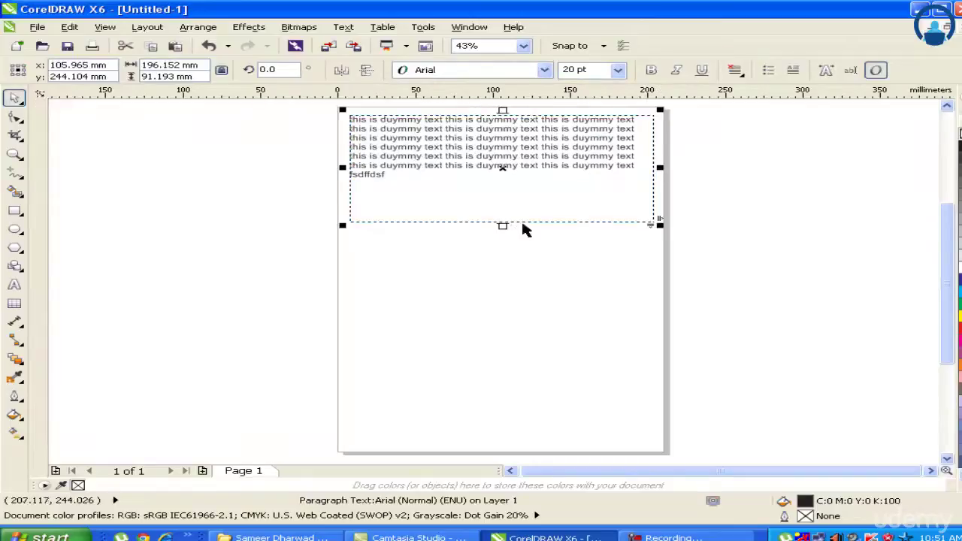
left_click_drag(502, 223, 518, 446)
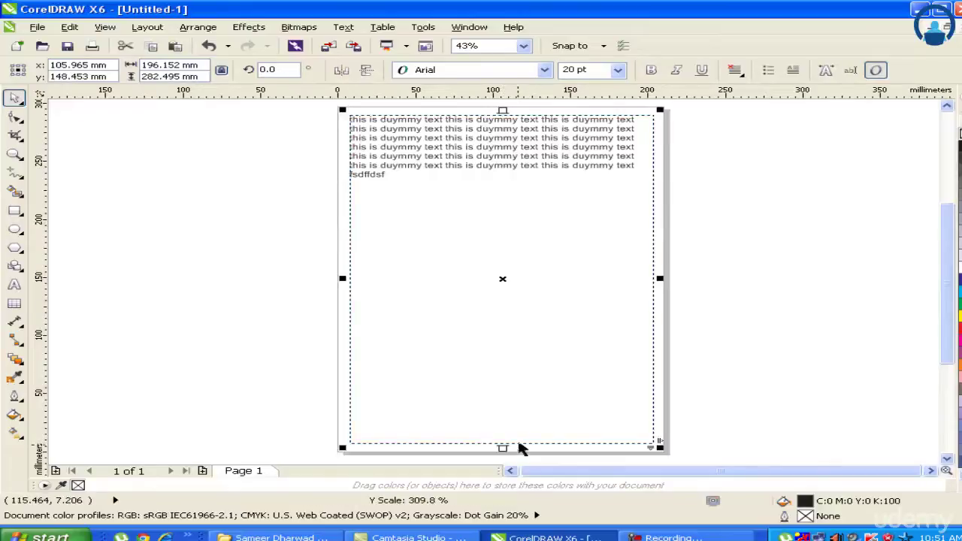
- Copy the repeated sentences in the paragraph and remove the trailing "fsdffdsf", placing the text cursor at the paragraph's end
double_click(407, 176)
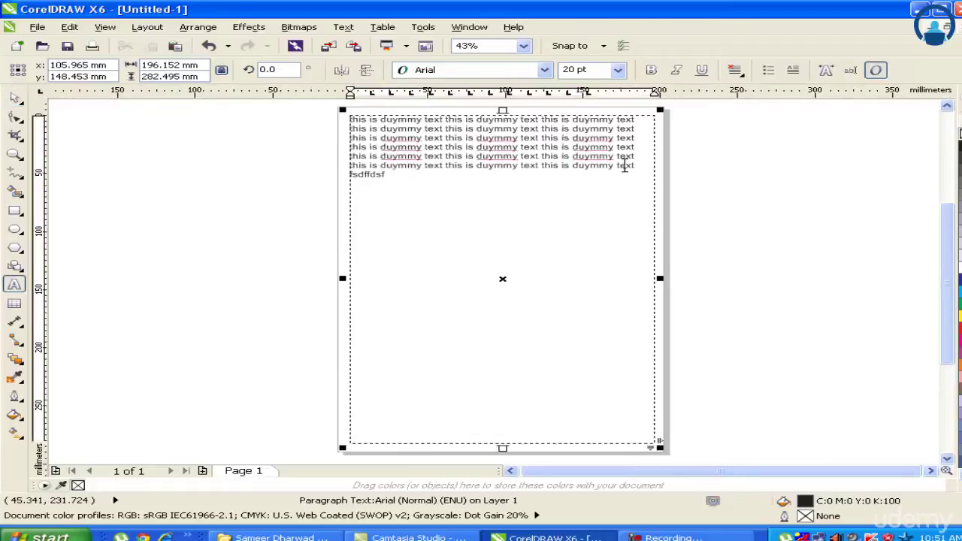
left_click_drag(640, 164, 350, 120)
key("ctrl+c")
key("Delete")
left_click(650, 163)
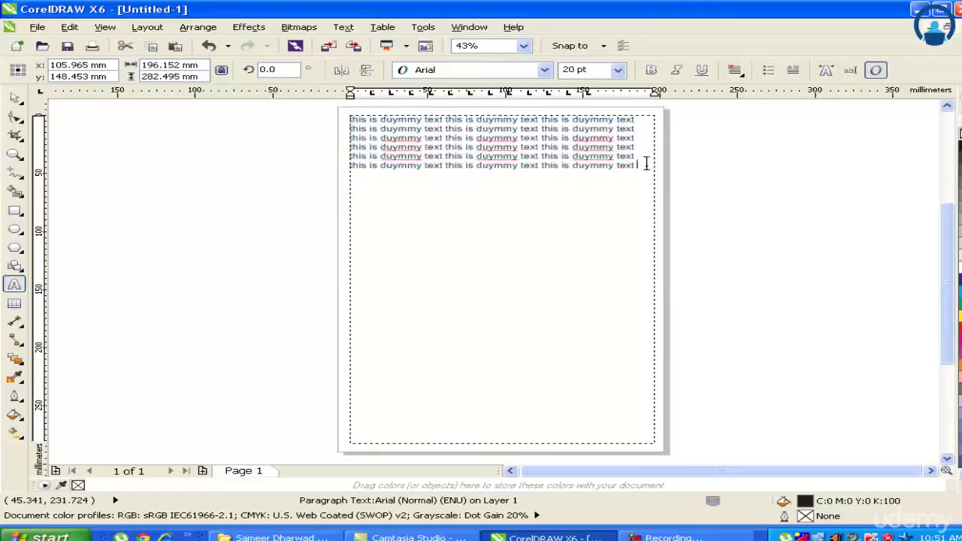
- Paste the copied sentences repeatedly at the end of the paragraph until the text overflows the frame, and finish text editing
key("ctrl+v")
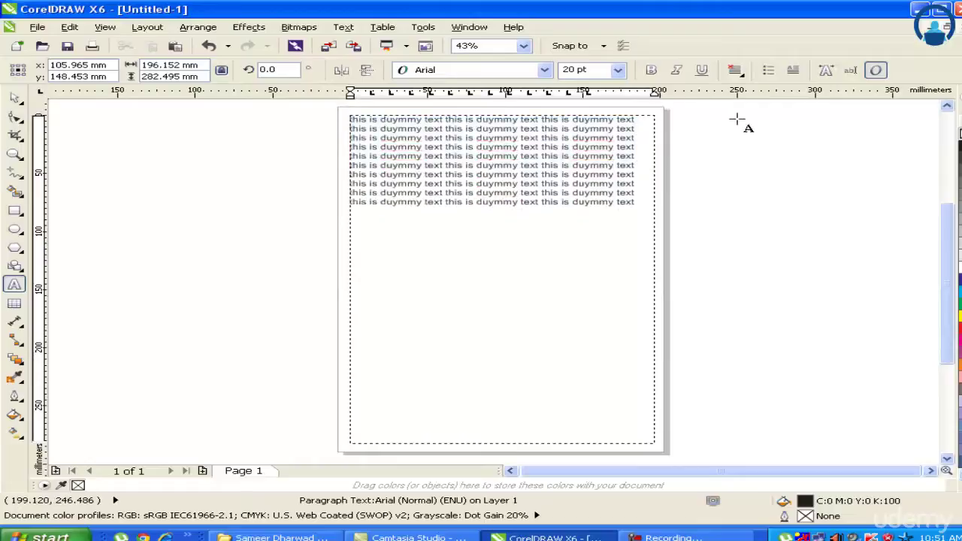
key("ctrl+v")
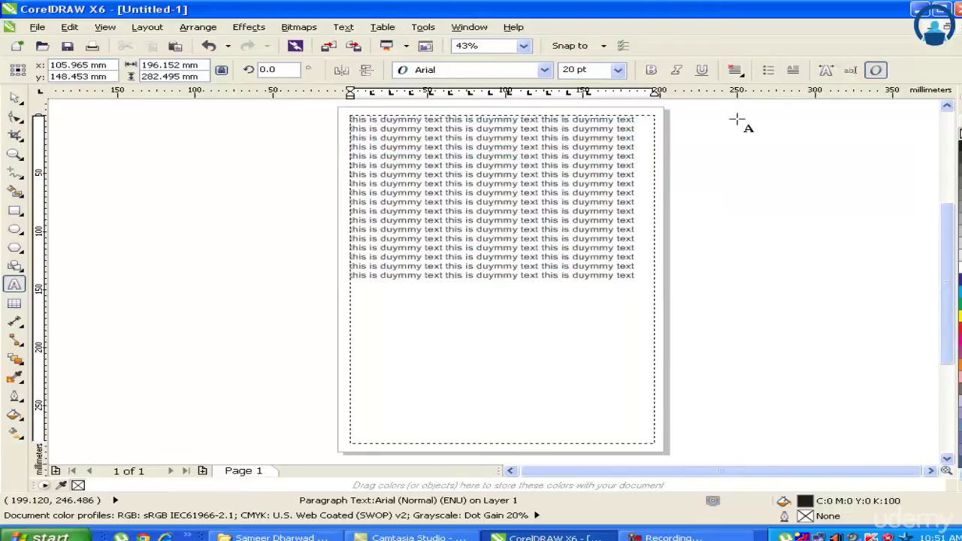
key("ctrl+v")
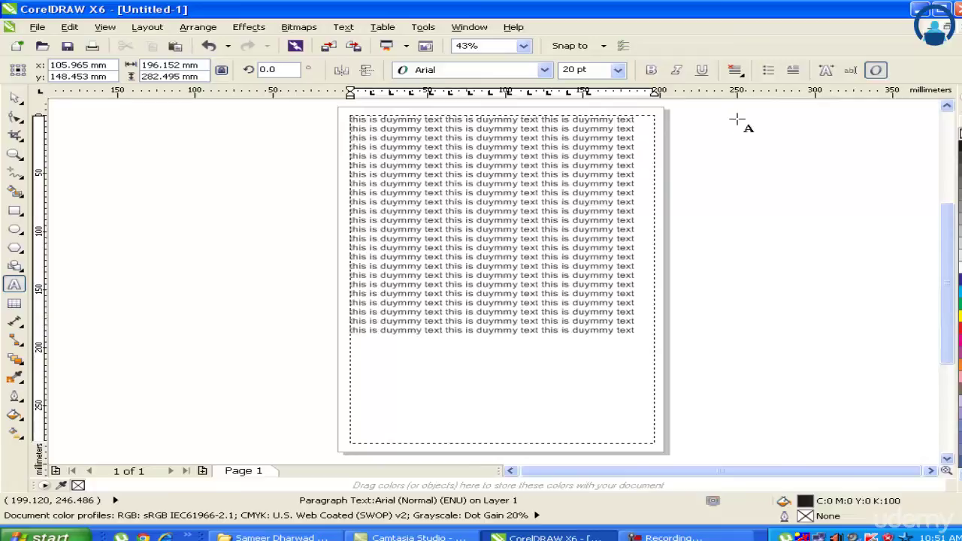
key("ctrl+v")
key("ctrl+v")
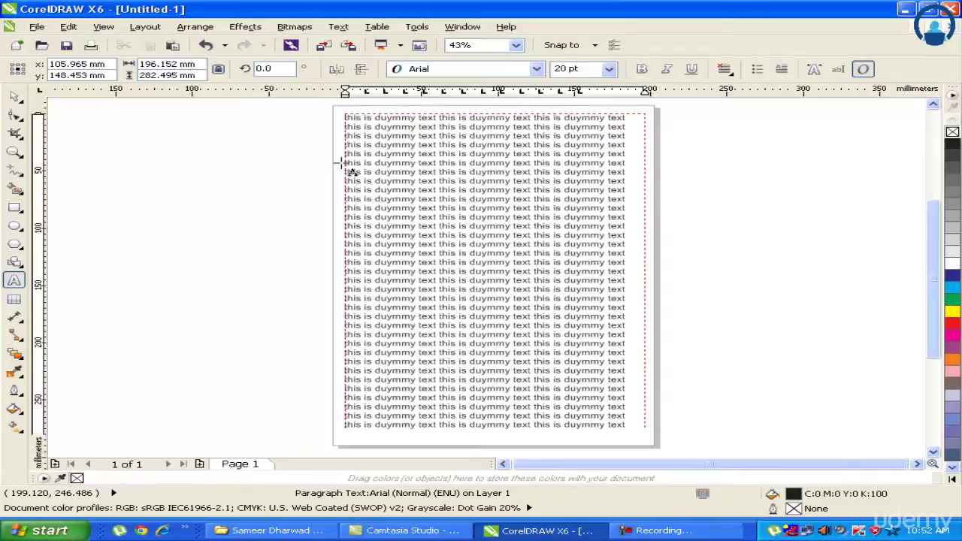
left_click(11, 91)
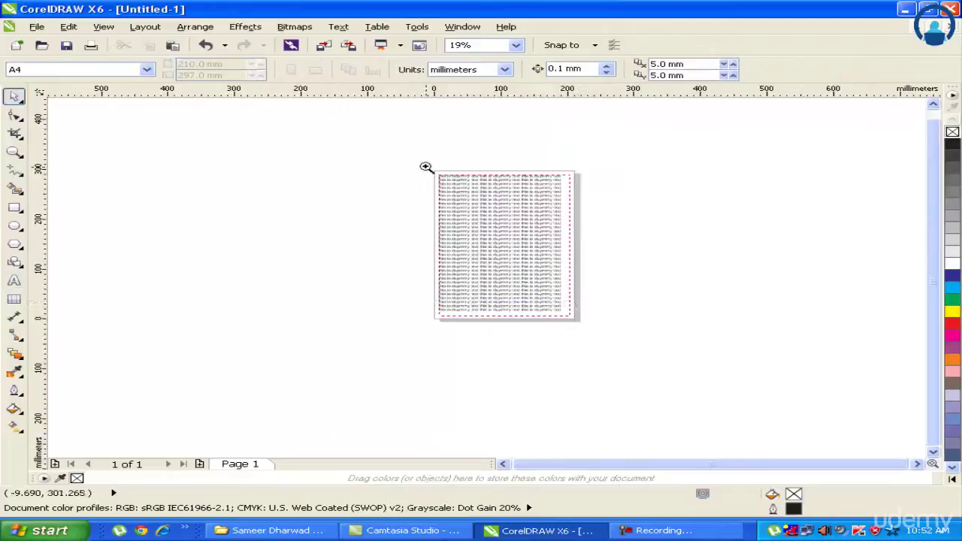
- Extend the overflowing paragraph frame downward past the page's lower edge to a height of about 406 mm
left_click_drag(426, 165, 603, 331)
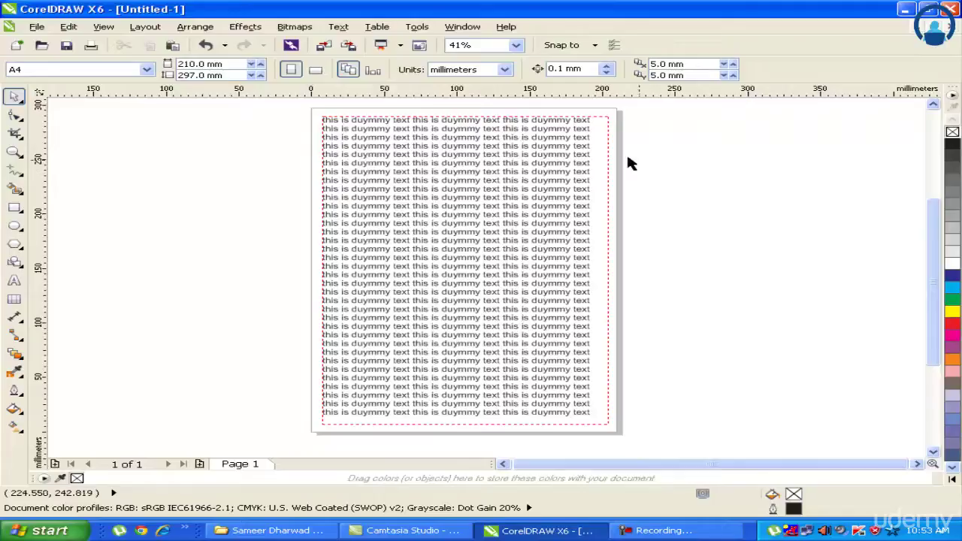
left_click(488, 160)
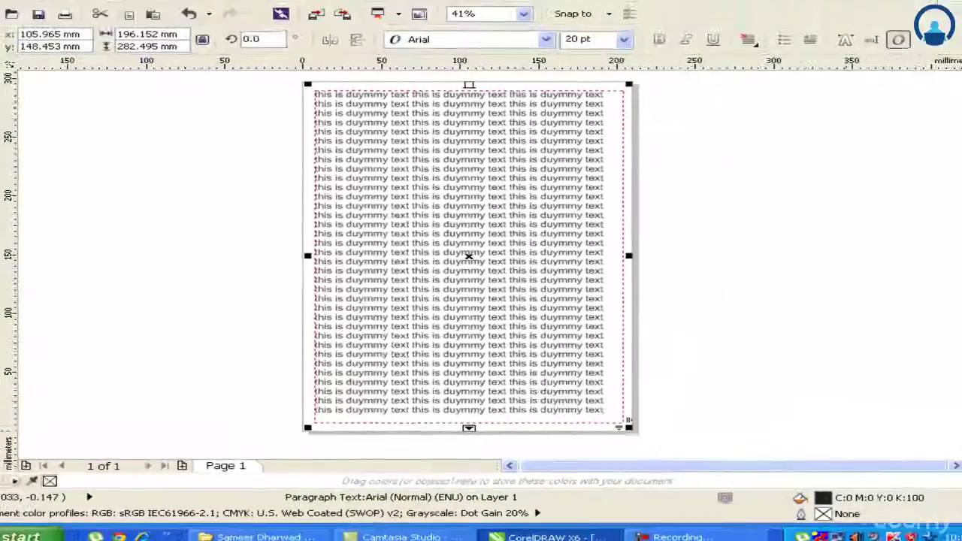
left_click(934, 452)
left_click(934, 452)
left_click(933, 453)
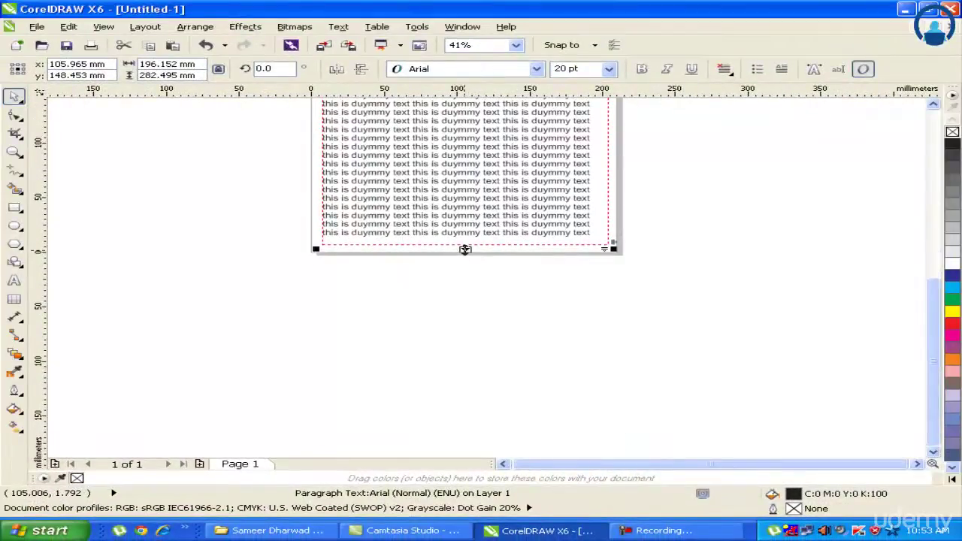
left_click_drag(464, 249, 457, 384)
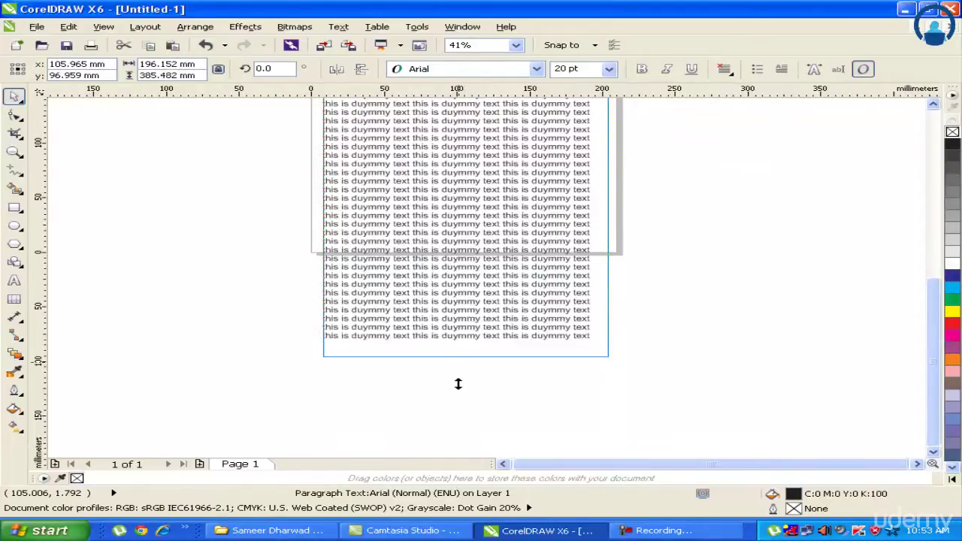
- Extend the overflowing paragraph frame downward in stages to a height of about 1,605 mm so all the text fits
scroll(457, 384, "down", 3)
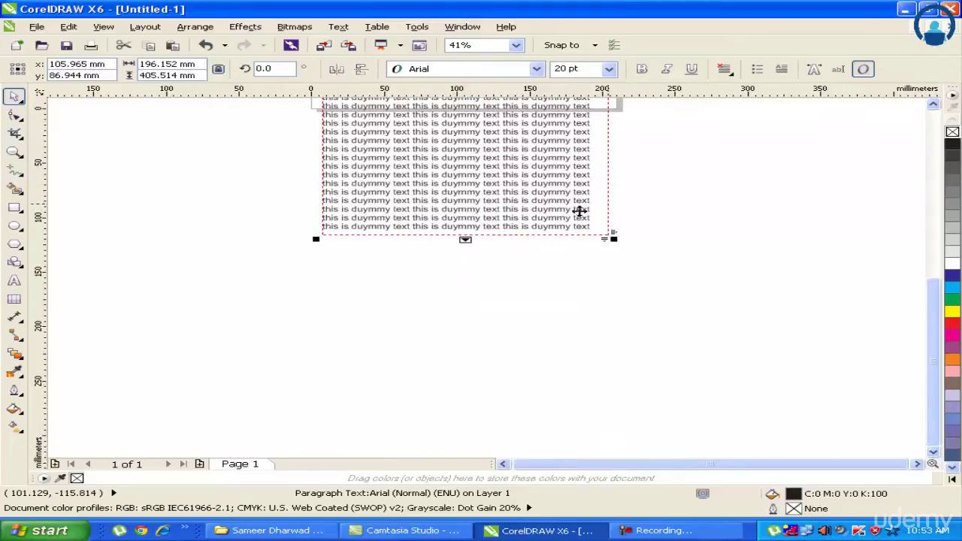
left_click_drag(466, 238, 462, 407)
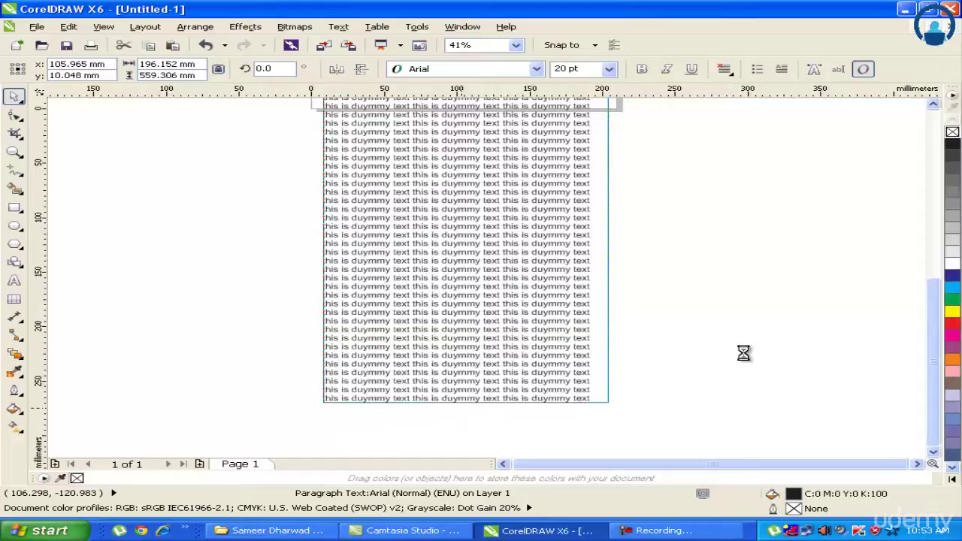
left_click_drag(464, 320, 463, 344)
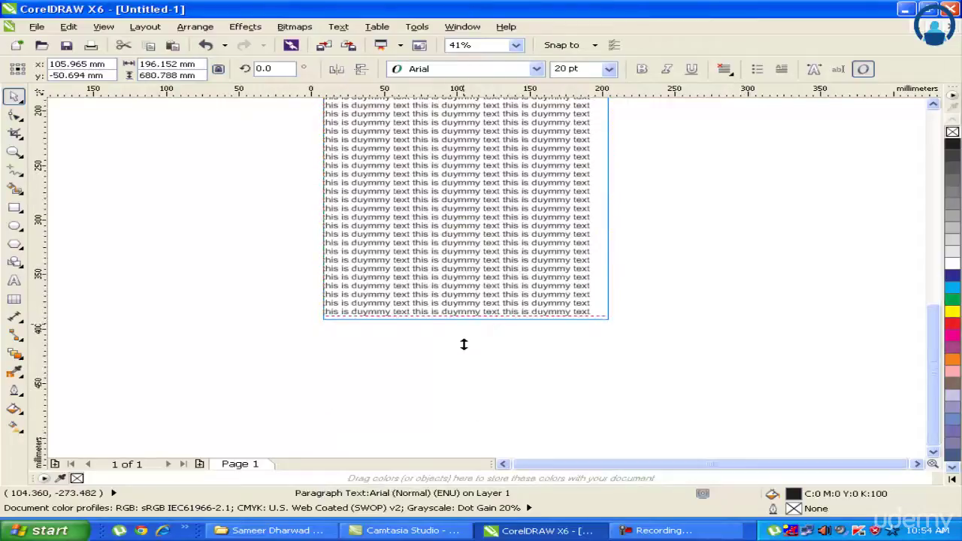
left_click_drag(471, 413, 471, 415)
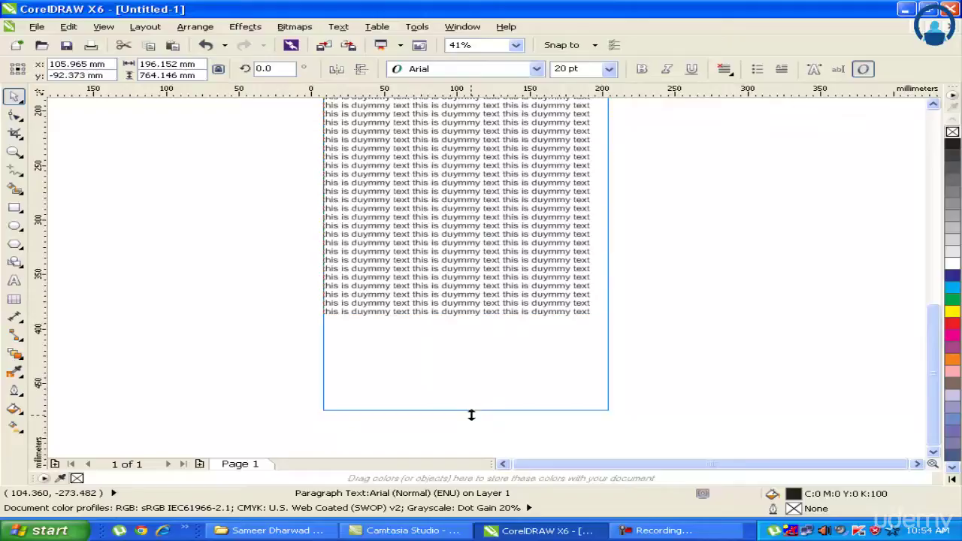
key("F4")
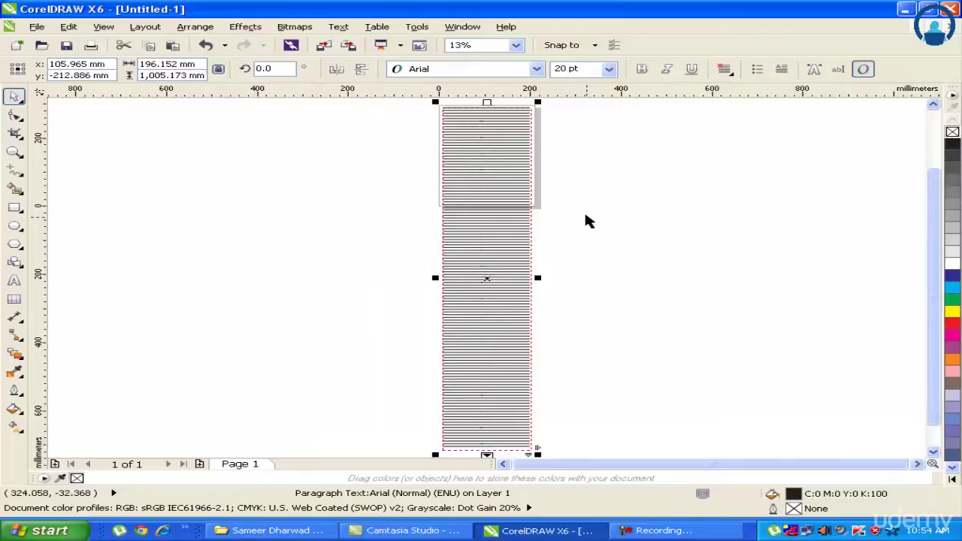
left_click(933, 453)
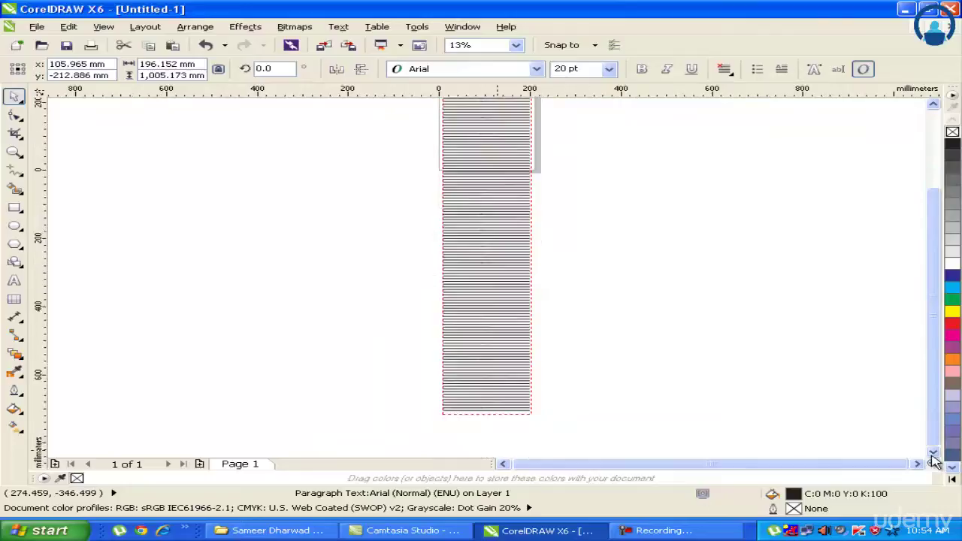
left_click(781, 316)
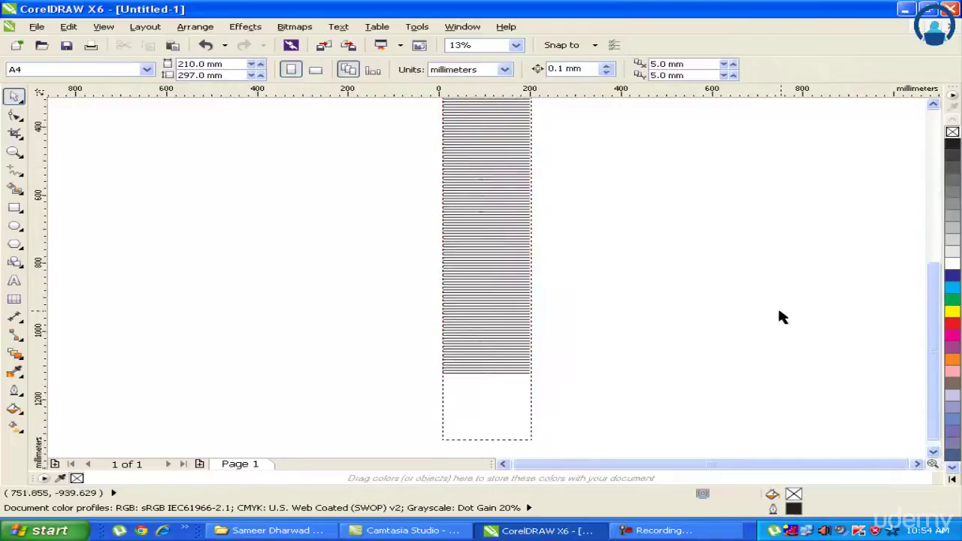
key("F4")
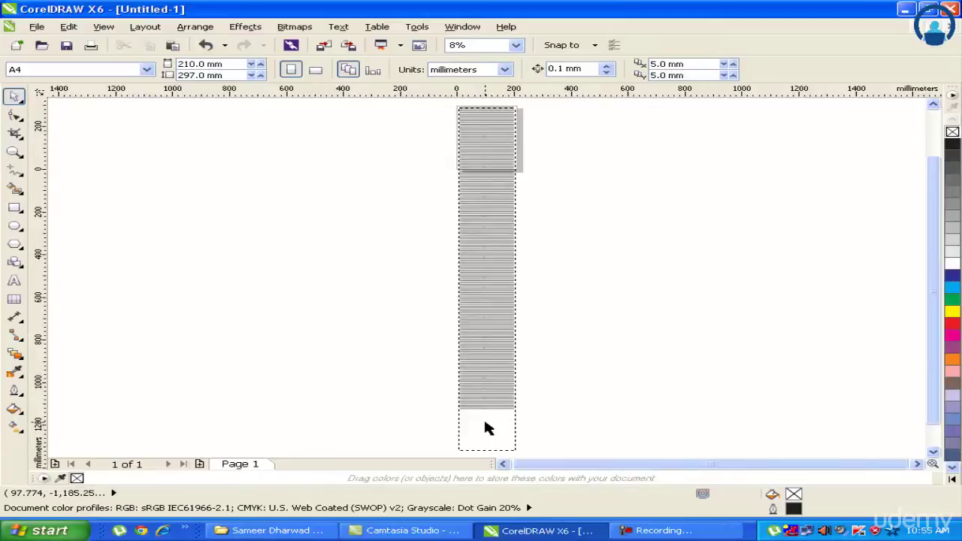
- Shorten the paragraph frame back to about 280 mm high so it fits within the page, and deselect it
left_click(485, 429)
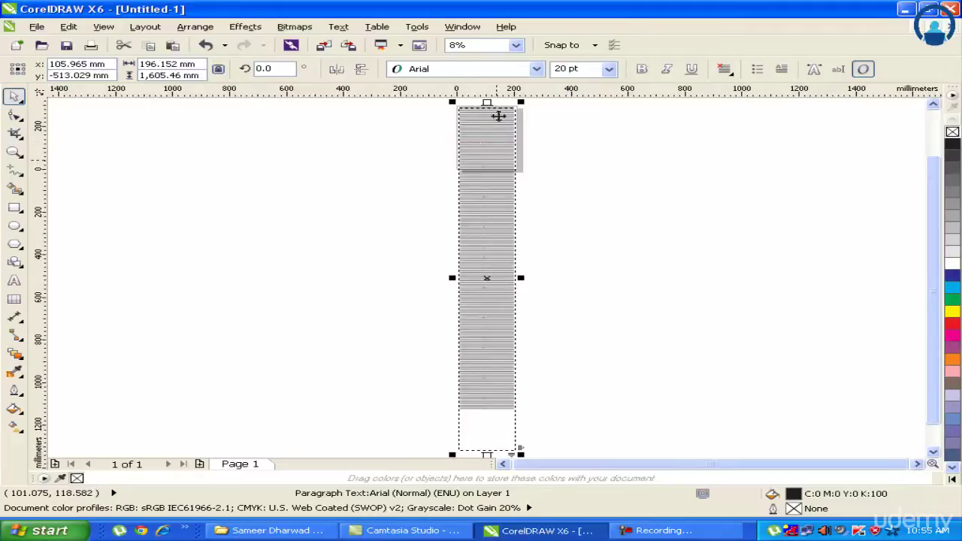
left_click_drag(486, 455, 483, 251)
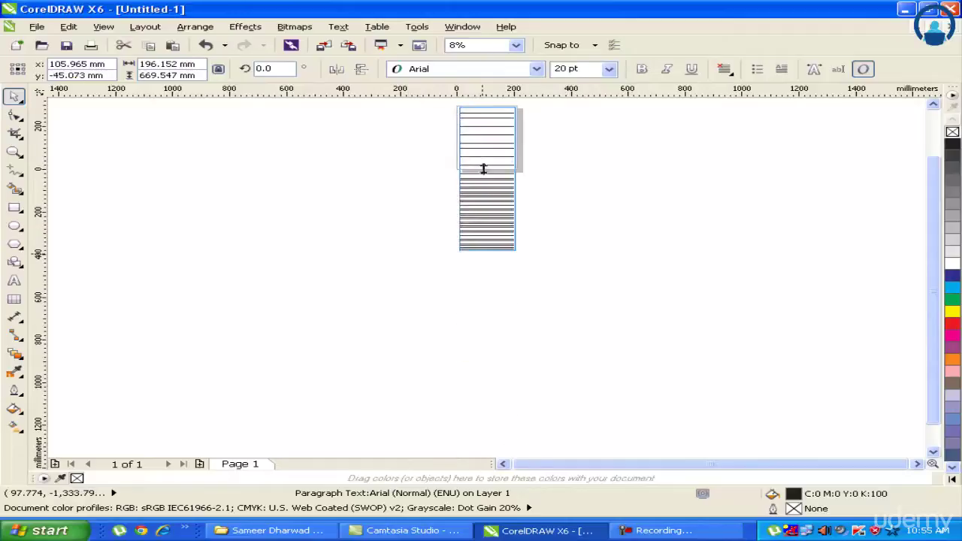
key("shift+F4")
left_click(804, 237)
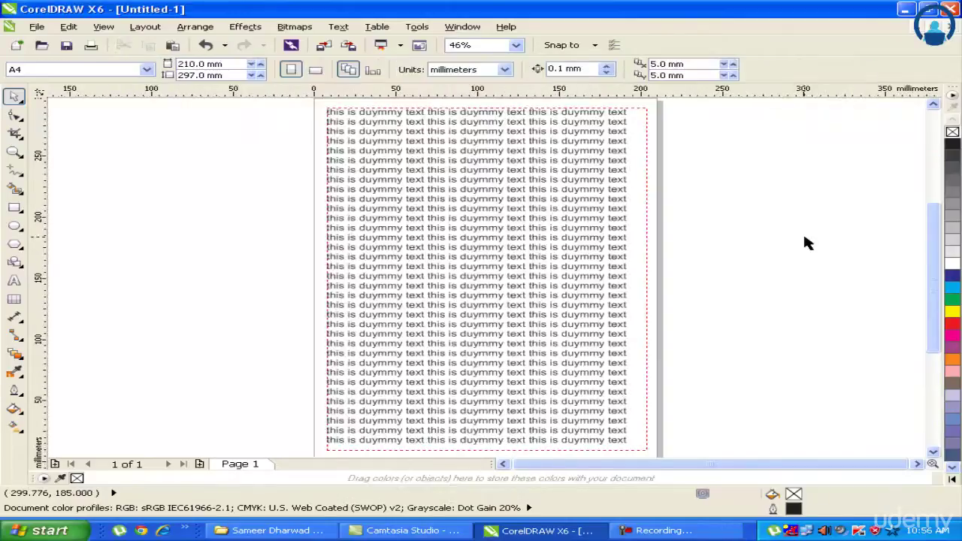
scroll(802, 231, "down", 3)
key("F4")
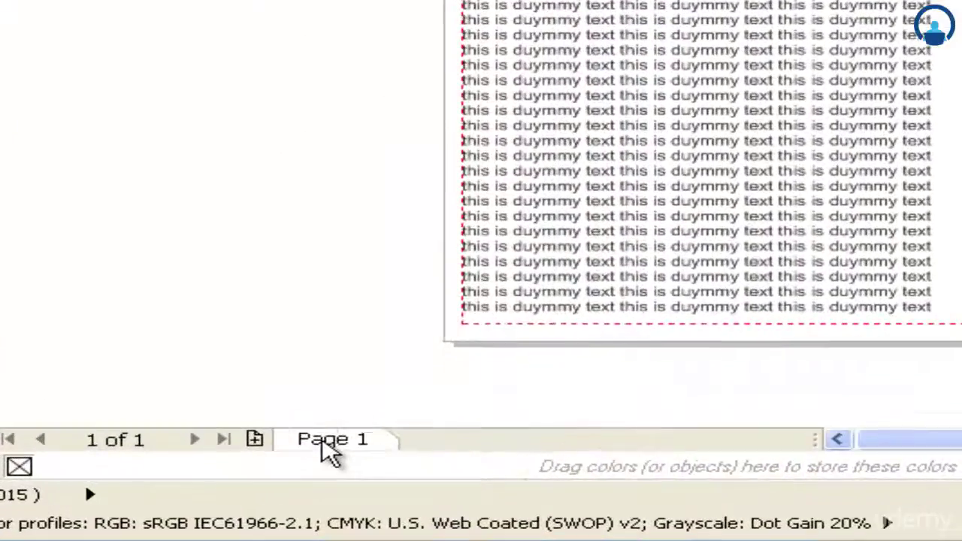
right_click(235, 464)
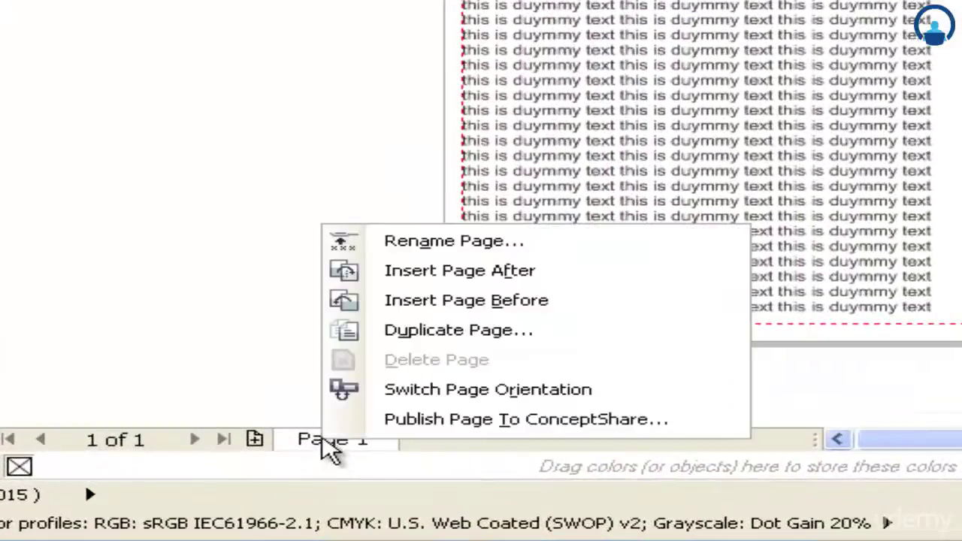
left_click(357, 274)
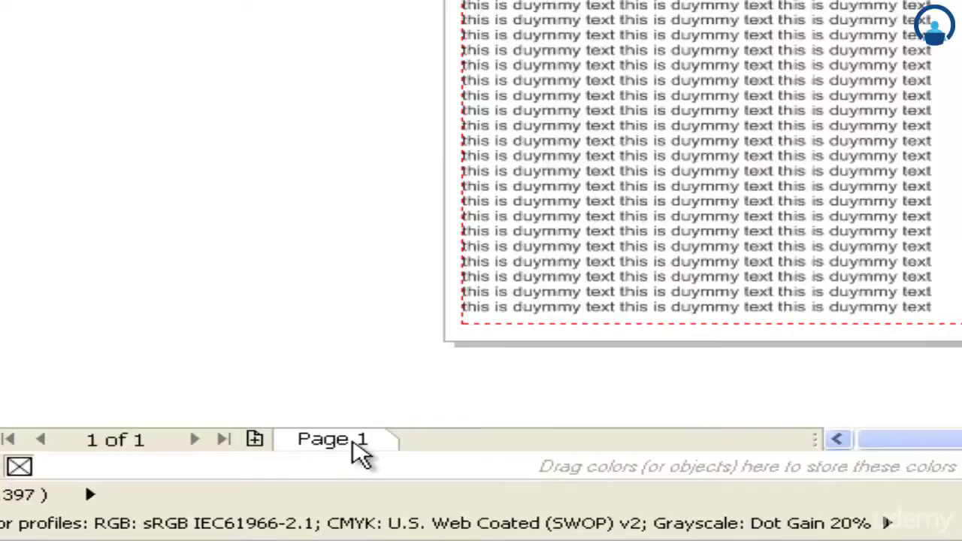
right_click(361, 450)
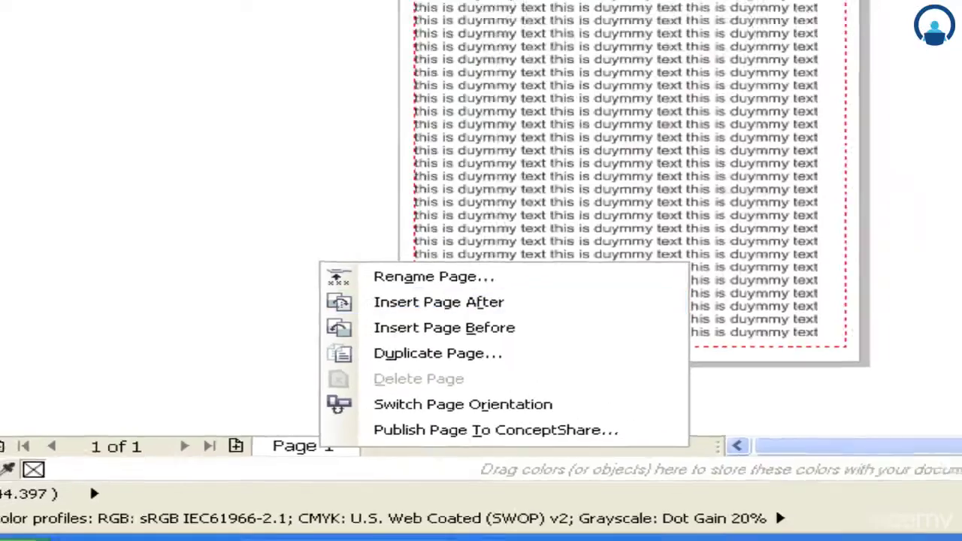
left_click(312, 381)
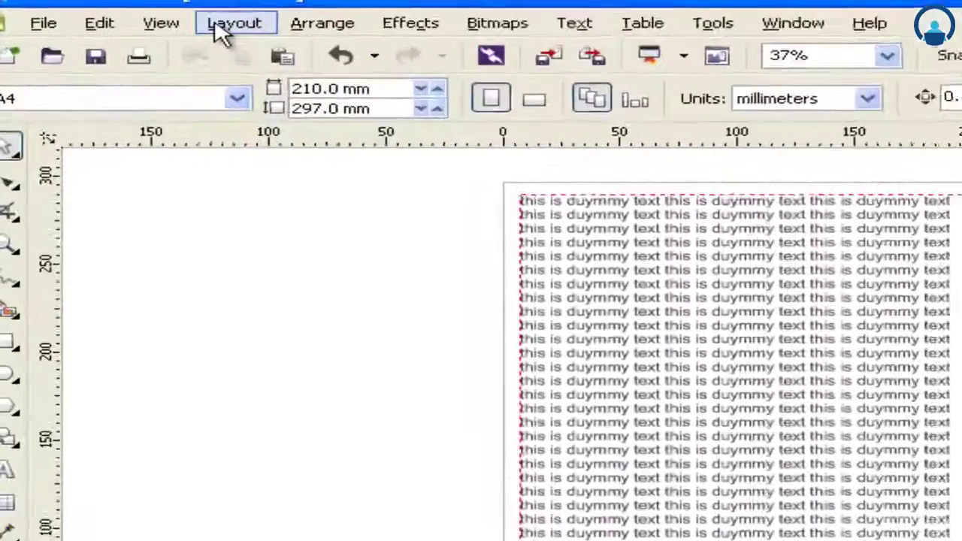
- Insert three A4 portrait pages, 210 by 297 mm, after page 1
left_click(164, 20)
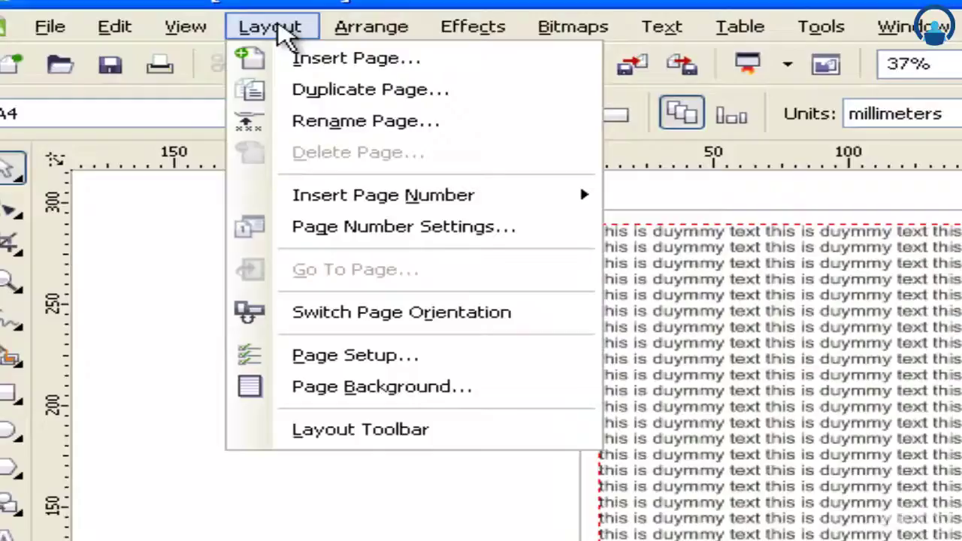
left_click(289, 64)
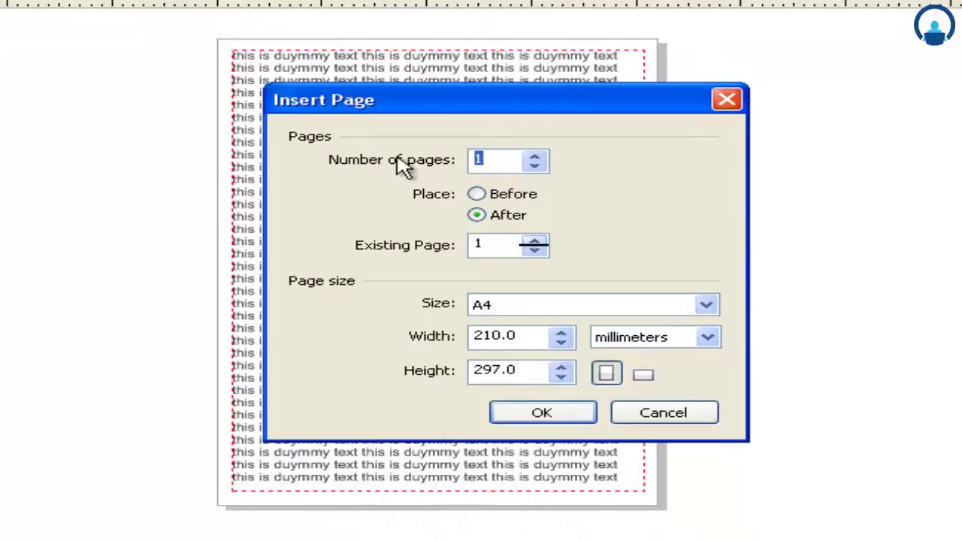
left_click(534, 157)
left_click(534, 157)
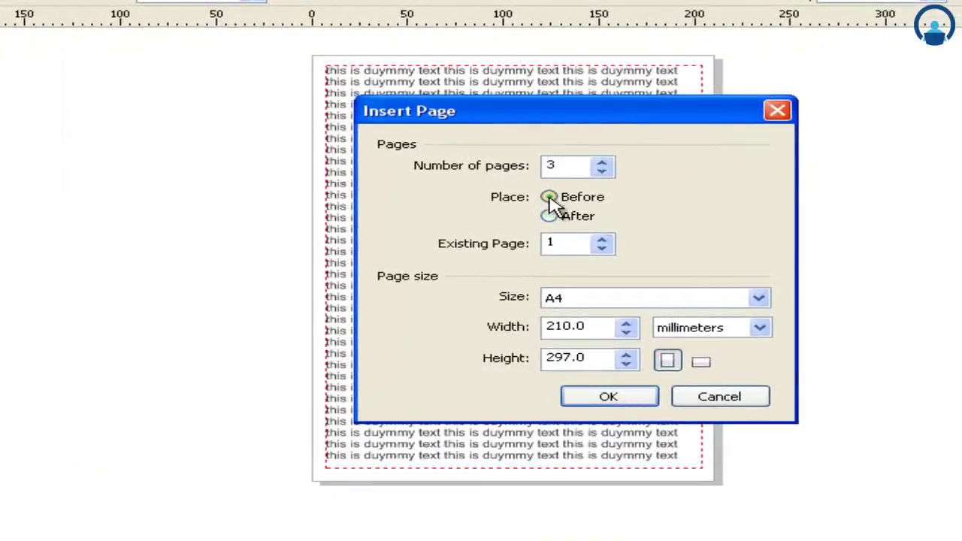
left_click(548, 196)
left_click(549, 217)
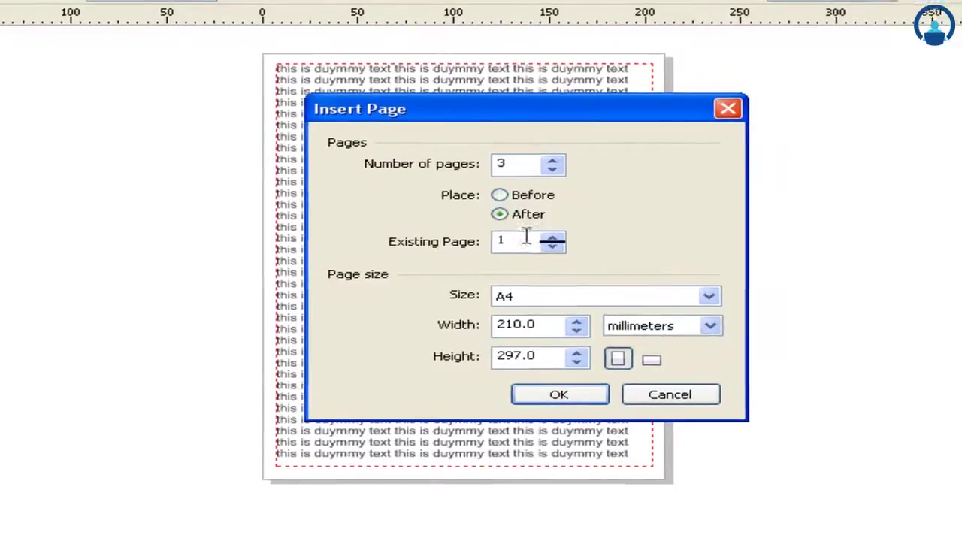
left_click(509, 242)
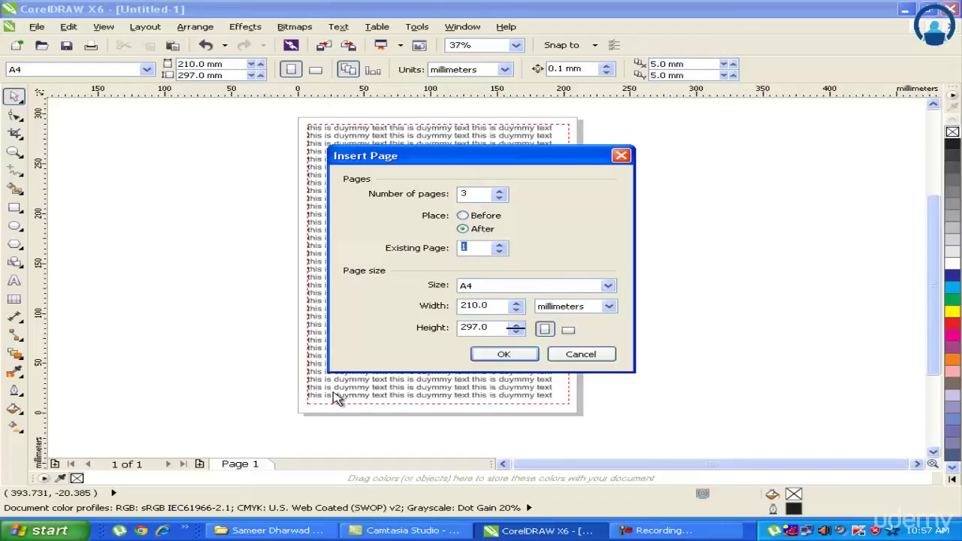
left_click(509, 289)
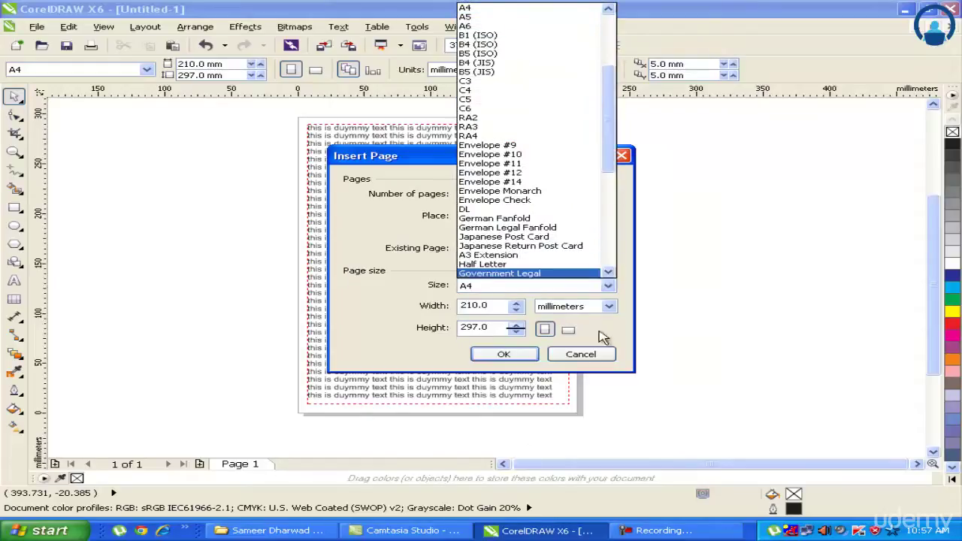
left_click(625, 338)
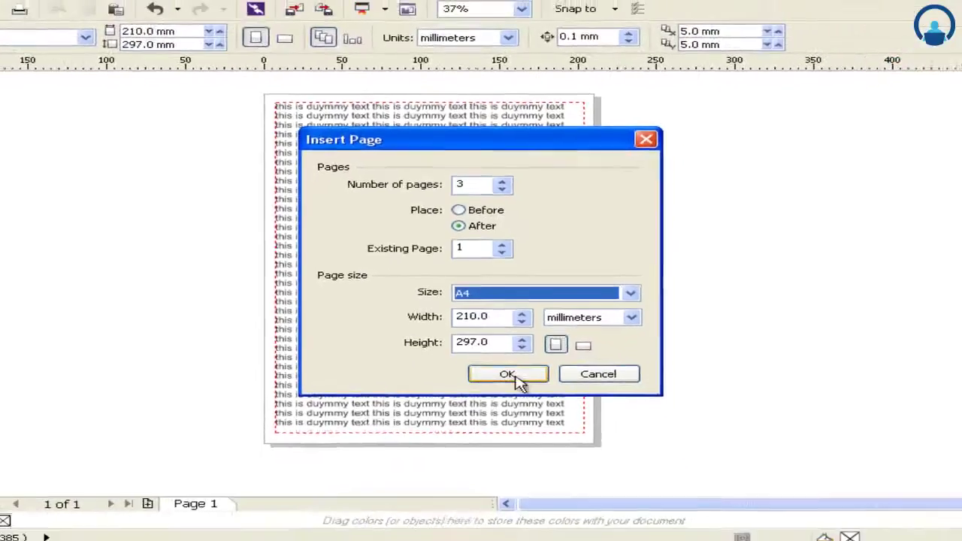
left_click(519, 401)
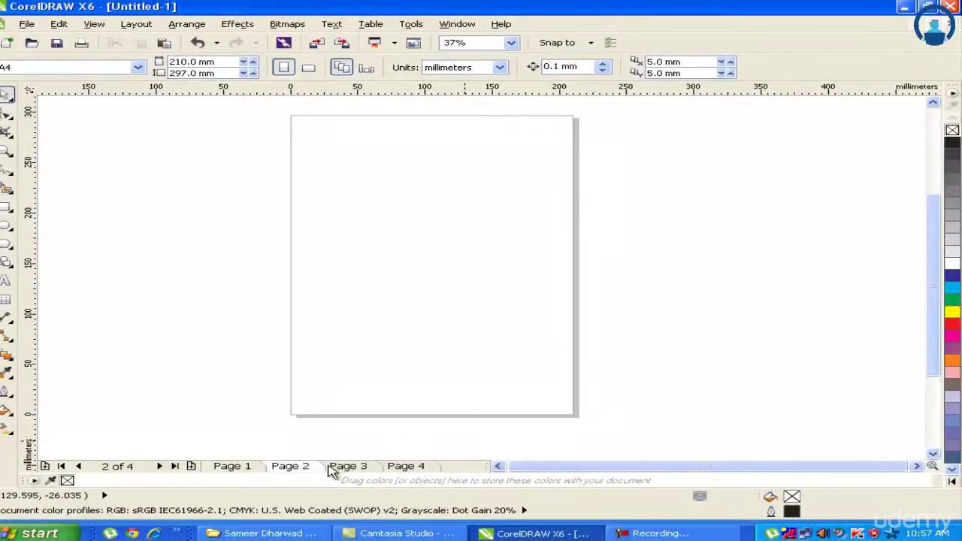
- Link the overflowing paragraph frame on page 1 to a new text frame of about 196 by 280 mm on page 2
left_click(245, 466)
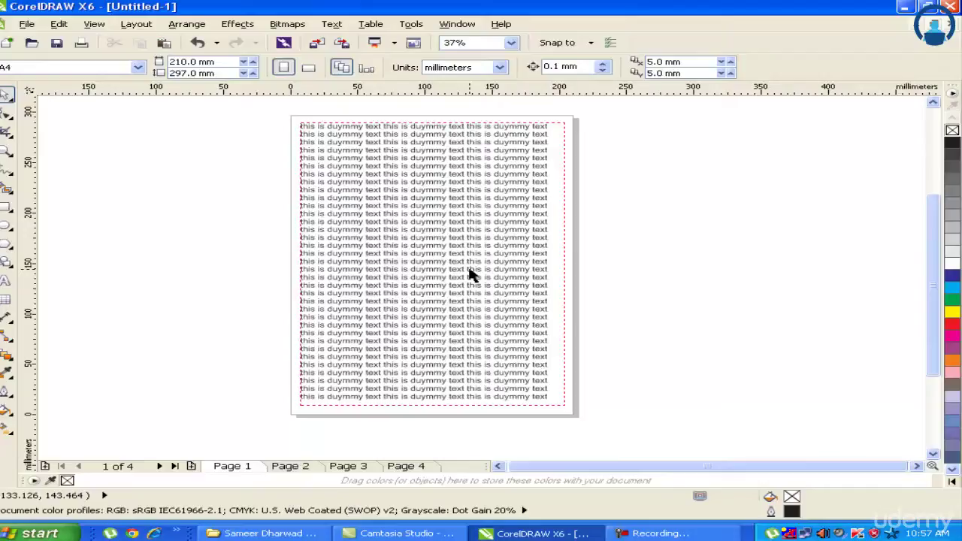
left_click(412, 200)
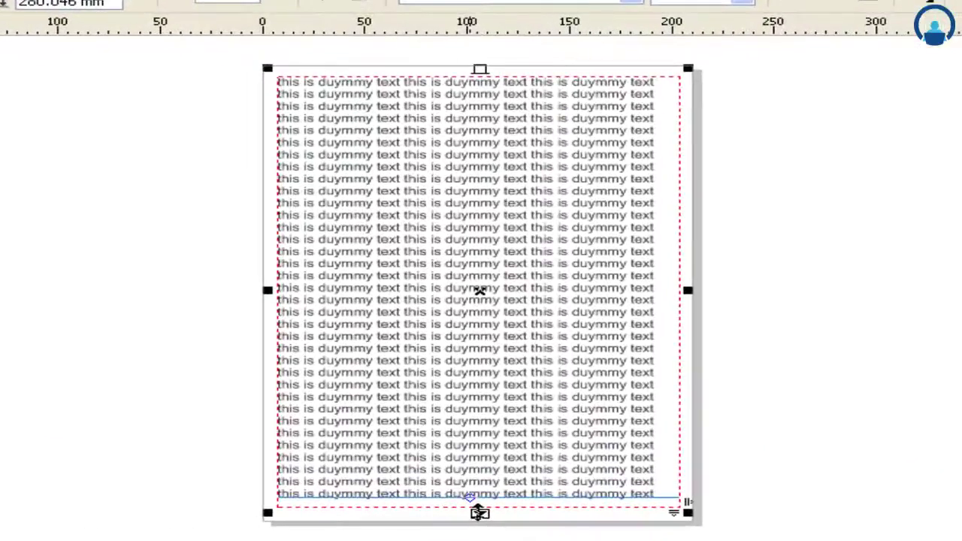
left_click(479, 513)
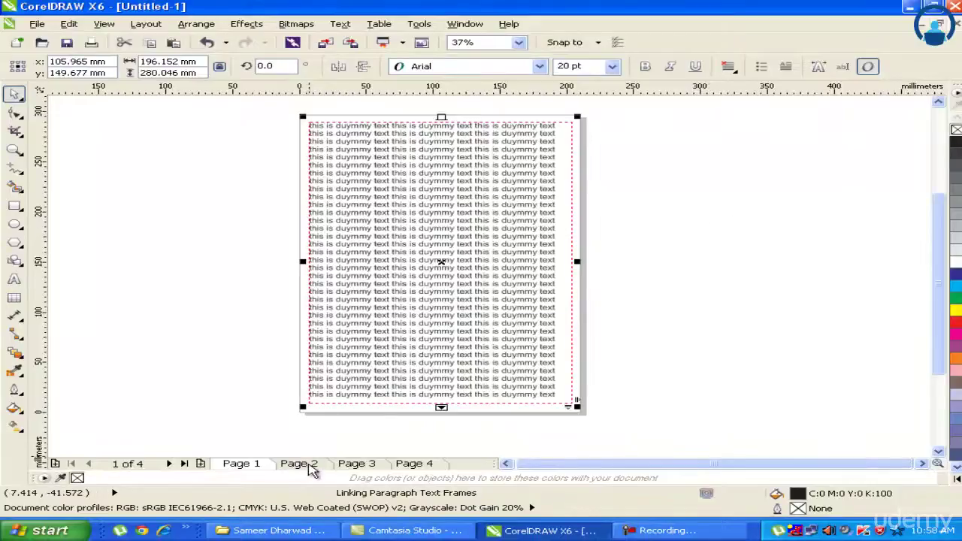
left_click(313, 467)
left_click(321, 129)
left_click(694, 172)
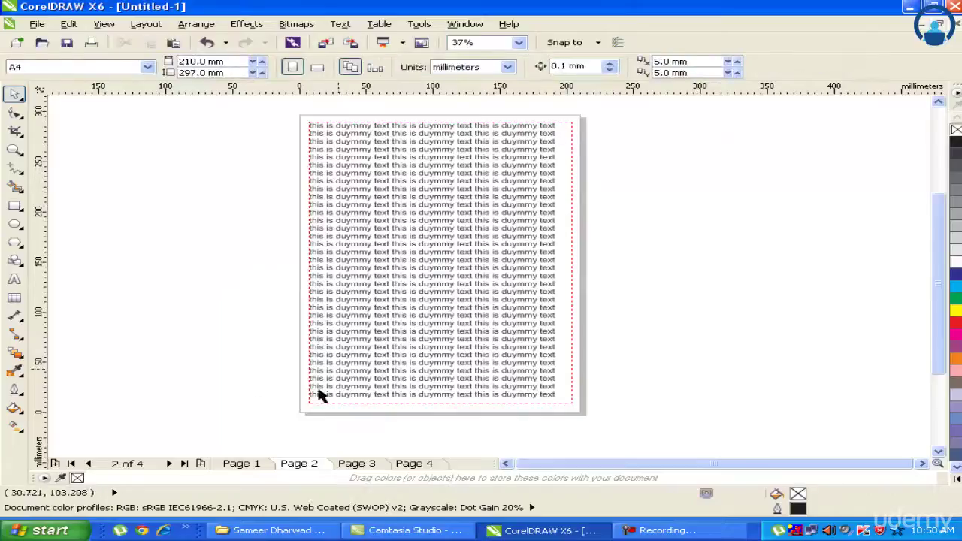
- Compare the linked paragraph text on page 1 with its continuation on page 2
left_click(234, 463)
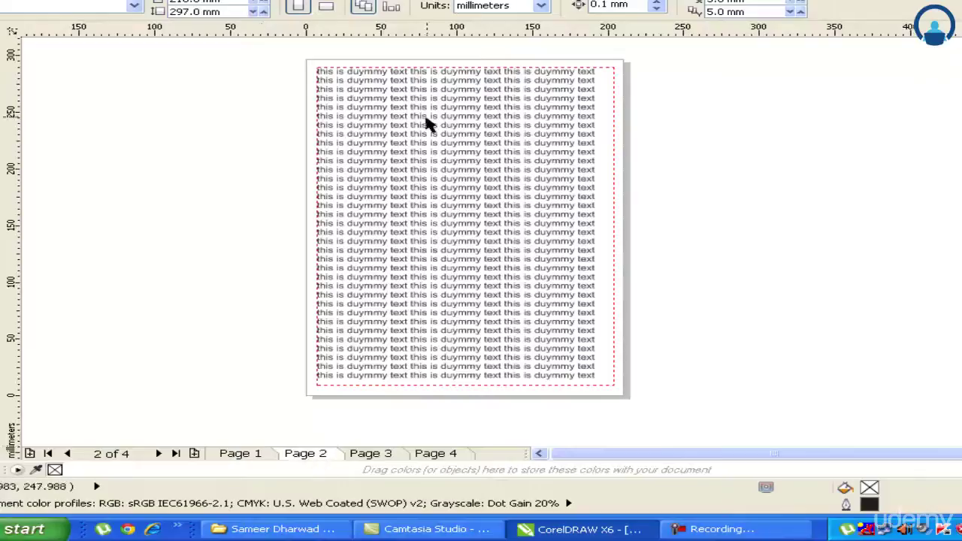
left_click(255, 455)
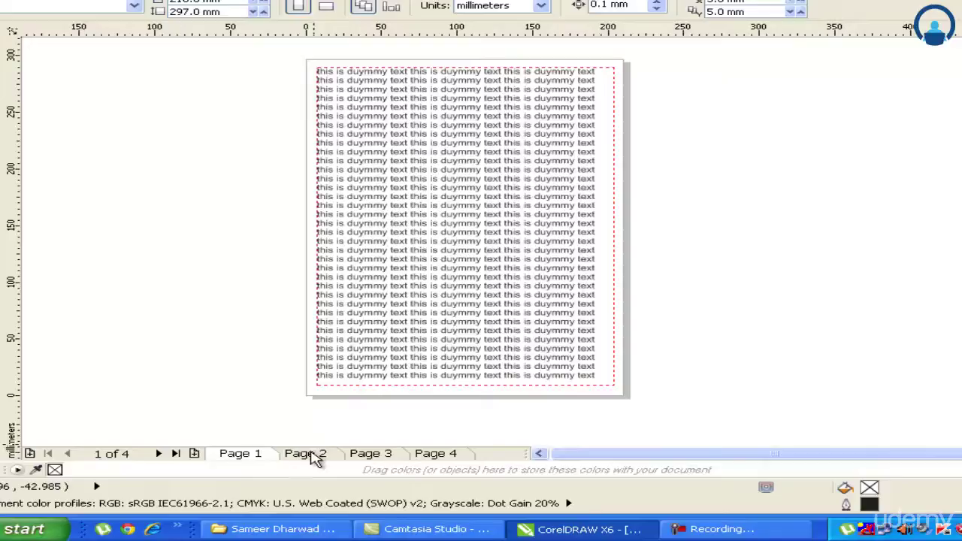
left_click(315, 457)
left_click(268, 455)
- Apply bold and underline to the page 2 text from the third line into the lower part of the frame, and finish text editing
left_click(320, 456)
double_click(350, 93)
left_click_drag(350, 92, 584, 294)
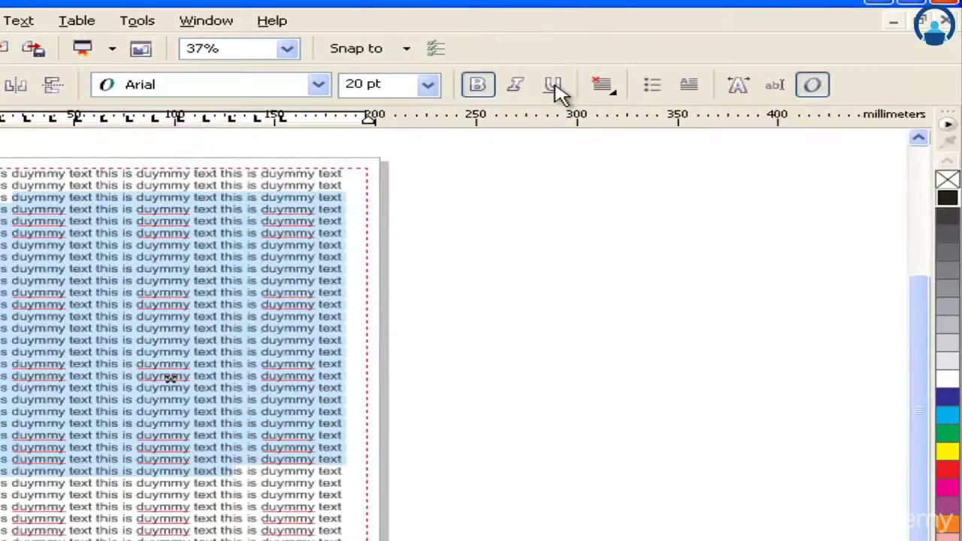
left_click(555, 87)
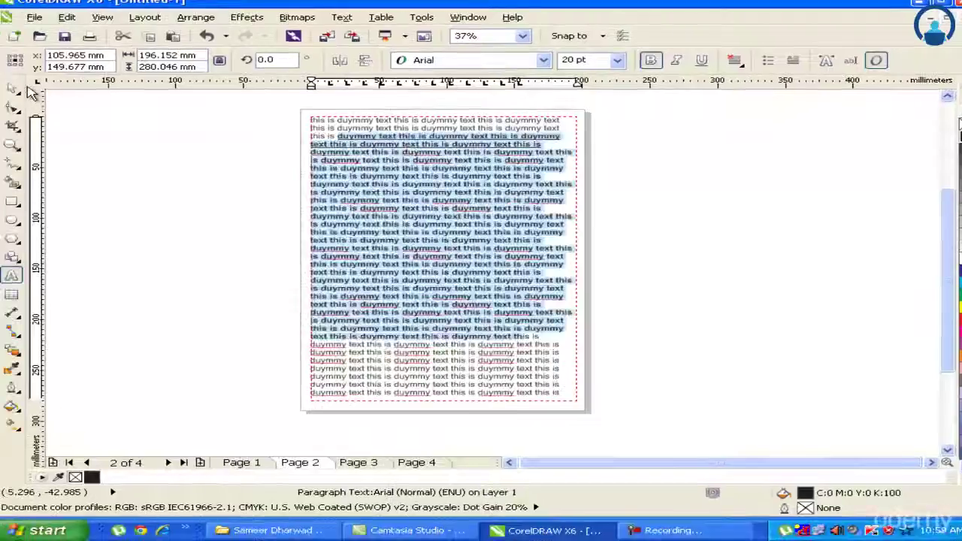
left_click(791, 240)
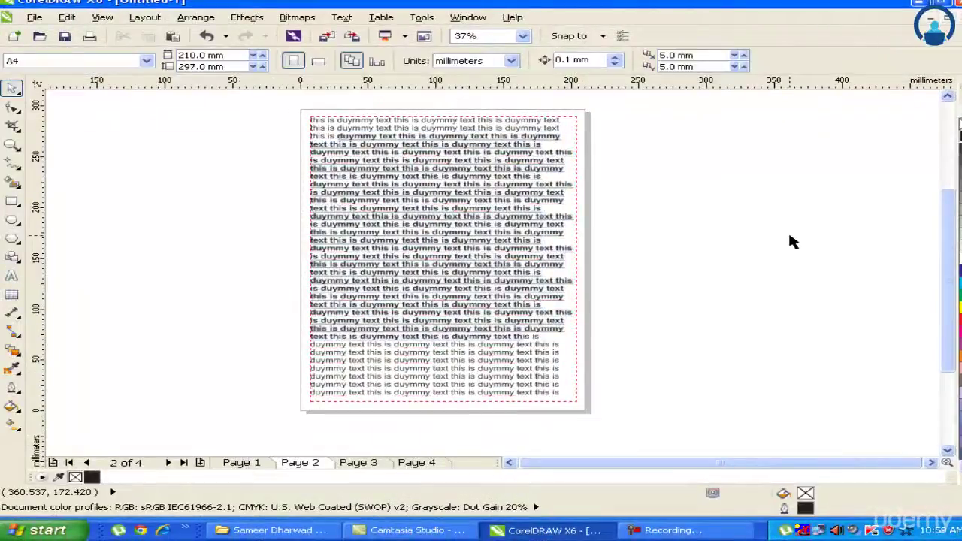
- Check the text formatting on page 1, and select the linked paragraph frame on page 2 to examine its link
left_click(248, 462)
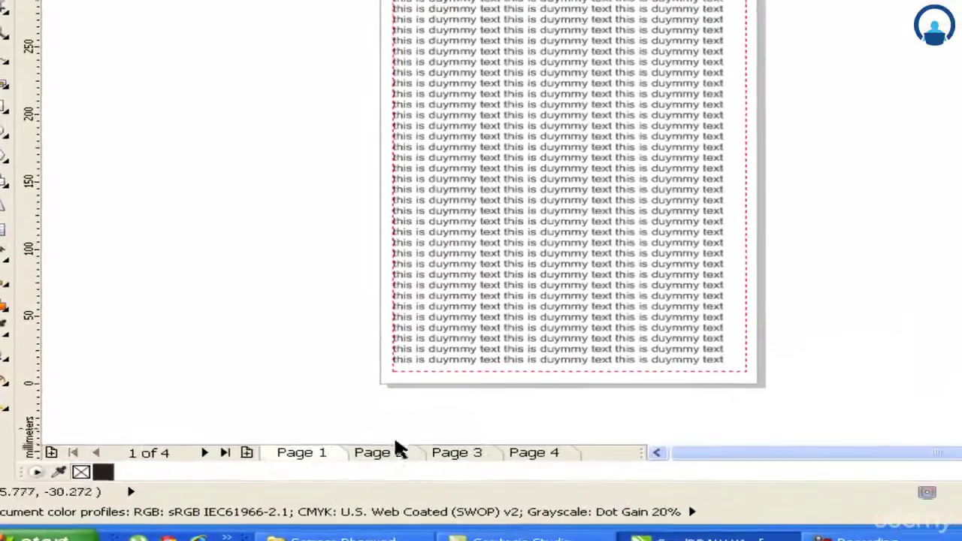
left_click(376, 452)
left_click(534, 153)
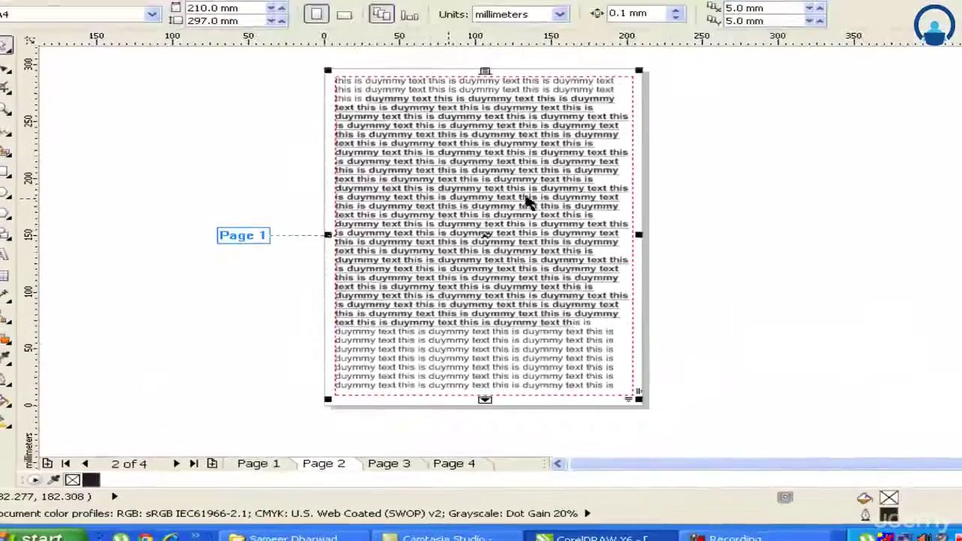
- Link the overflowing paragraph frame on page 2 to a new text frame of about 161 by 211 mm on page 3
left_click(560, 415)
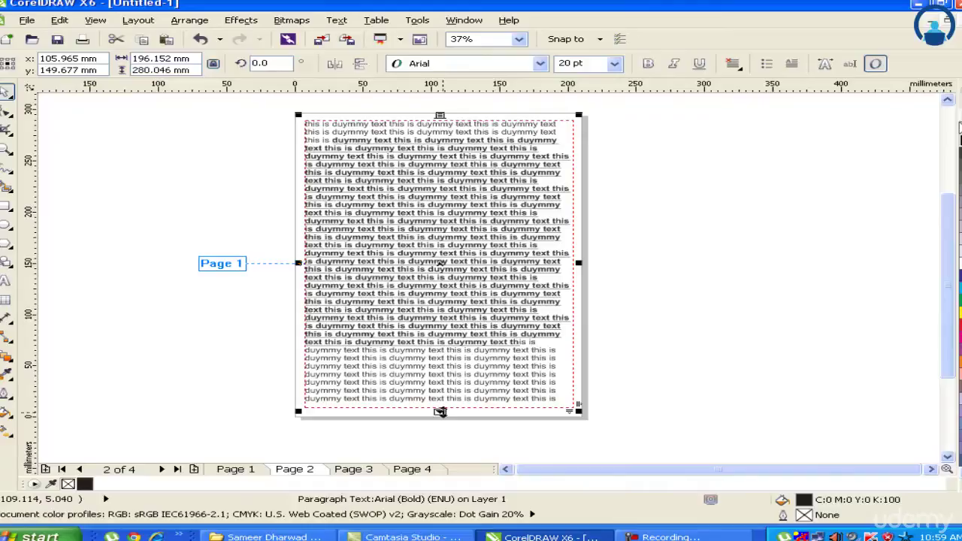
left_click(440, 411)
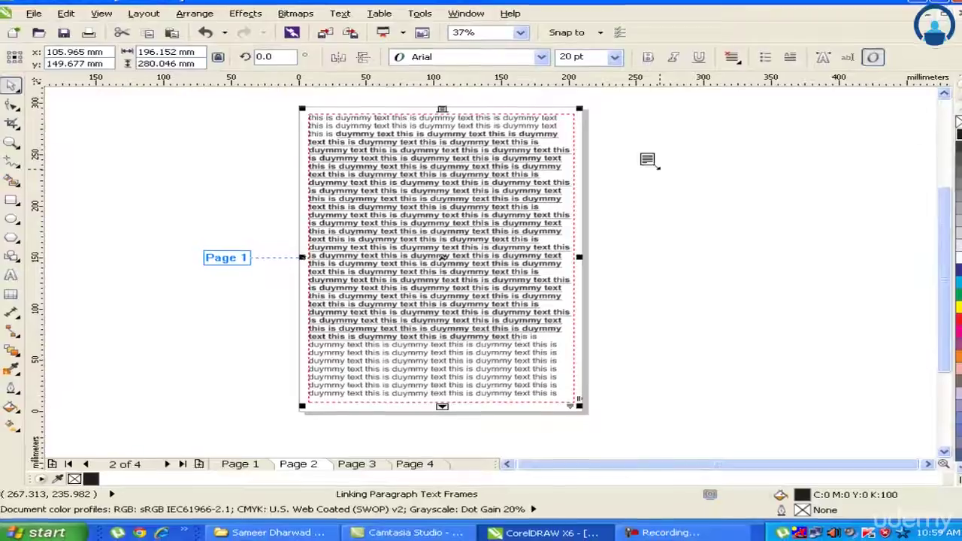
left_click(360, 462)
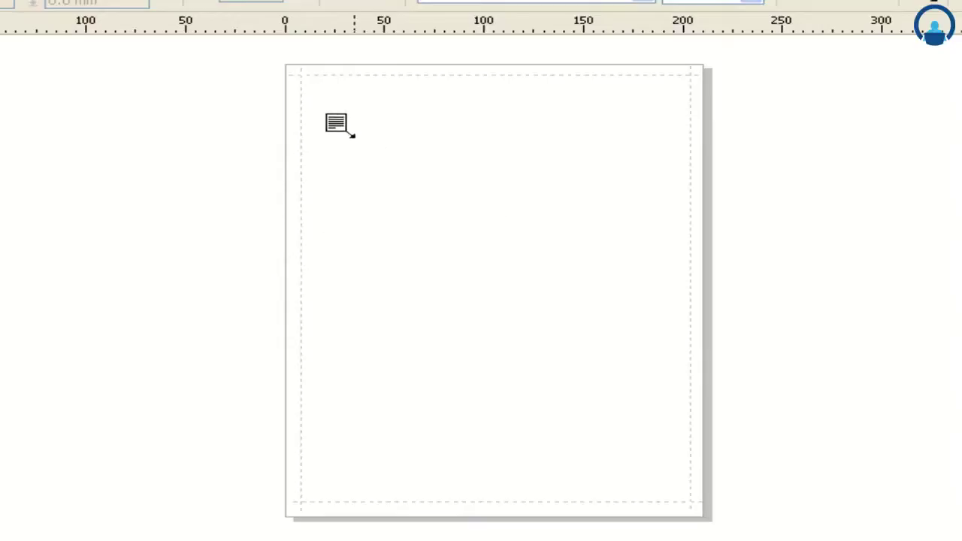
left_click_drag(344, 118, 662, 468)
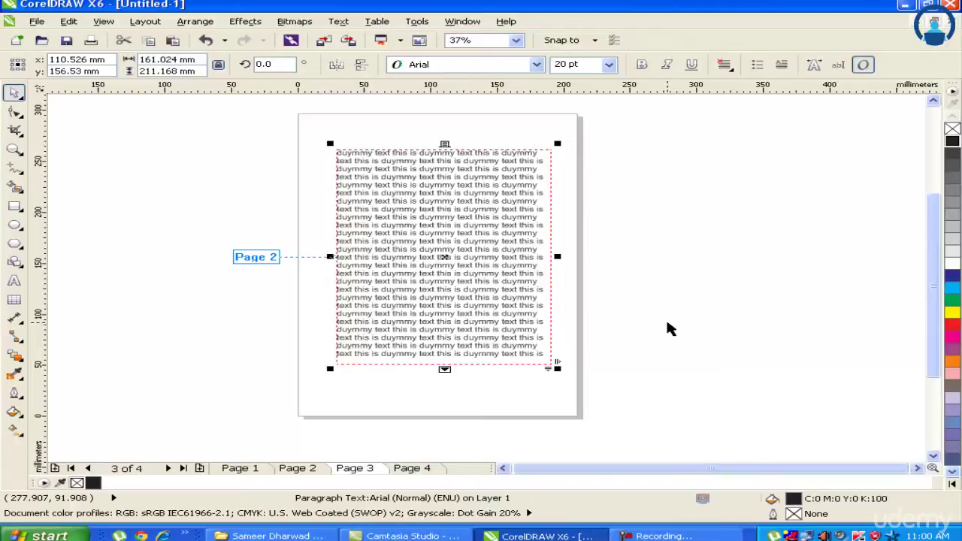
- Resize the page 3 text frame with its proportions locked, setting the width to 200 mm and then the height to 300 mm
double_click(150, 59)
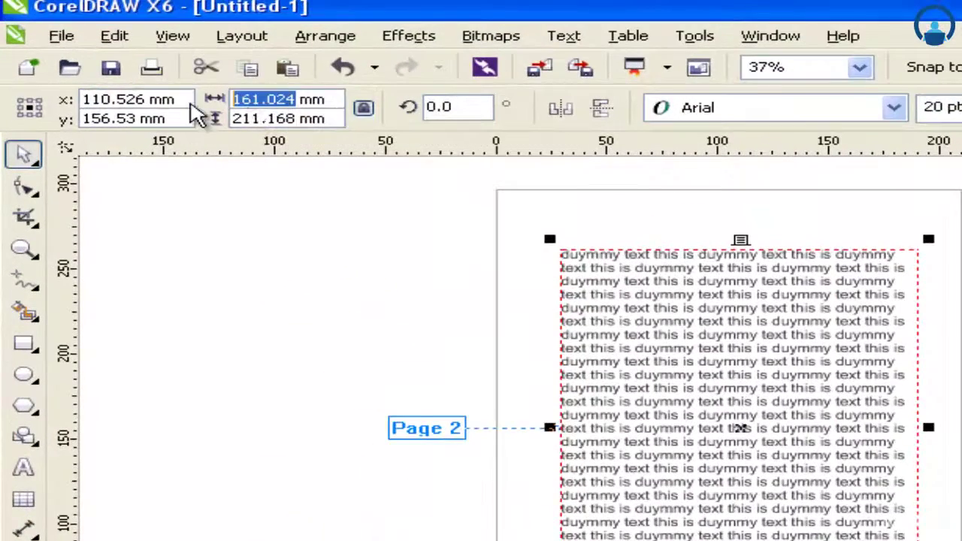
type("200")
key("Return")
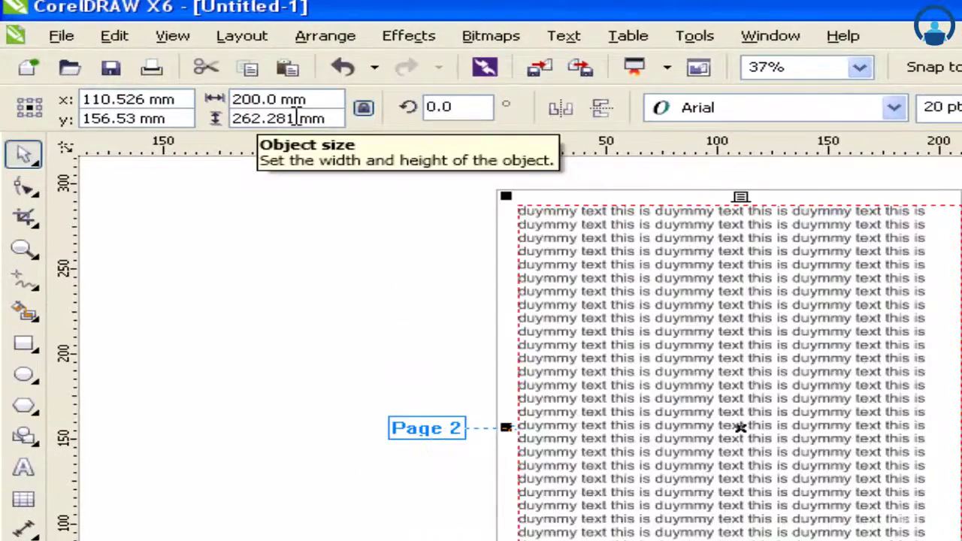
double_click(297, 118)
type("300")
key("Return")
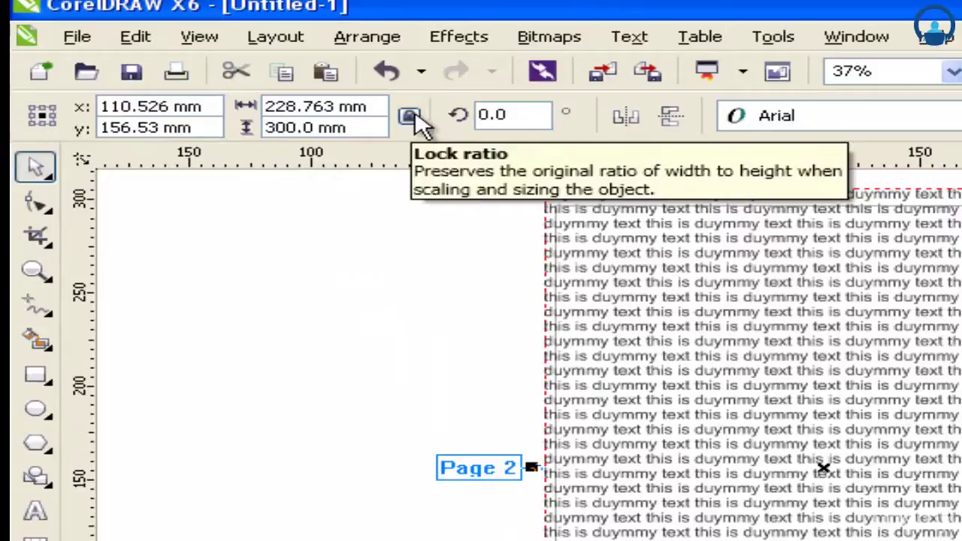
- Unlock the page 3 frame's proportions and resize it to about 189 mm wide by 250 mm high, within the page edges
double_click(337, 110)
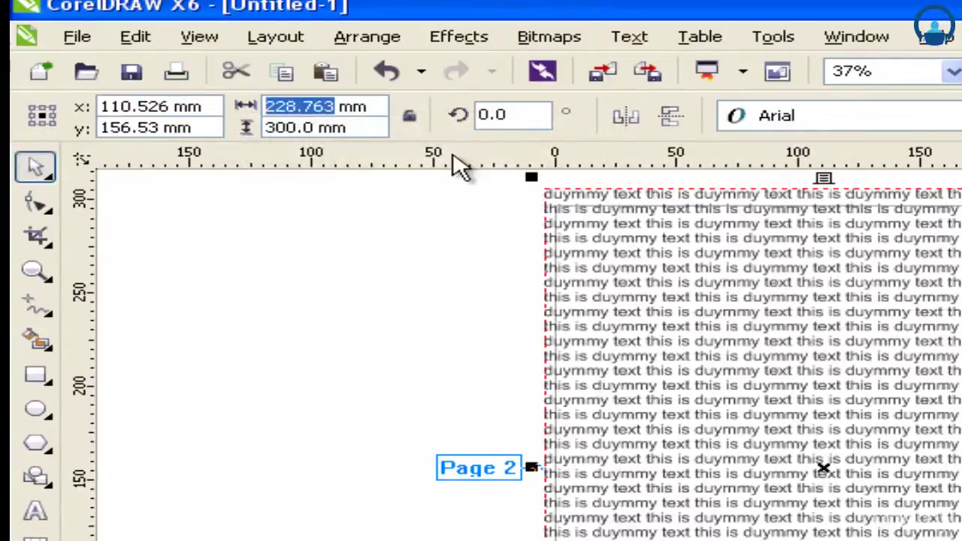
key("ctrl+z")
key("ctrl+z")
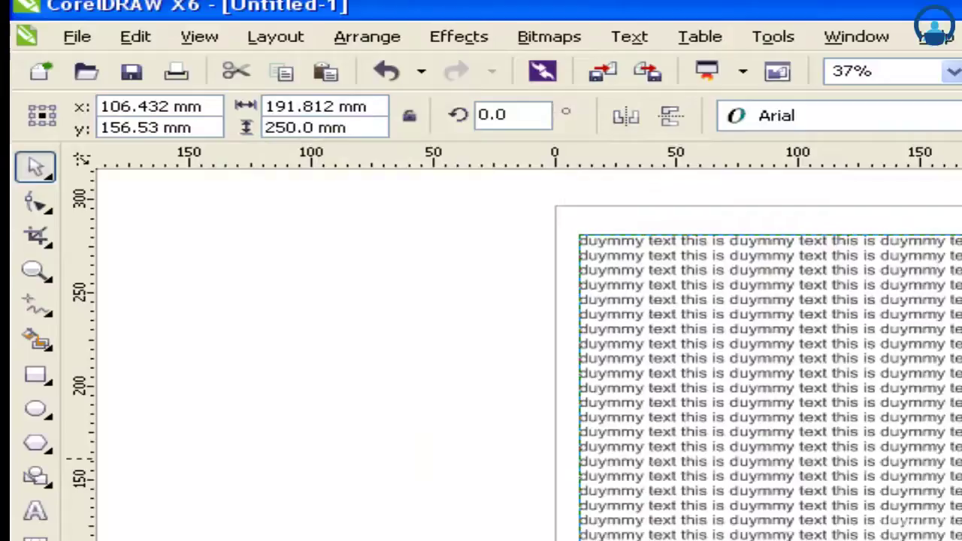
key("ctrl+z")
left_click_drag(961, 457, 569, 248)
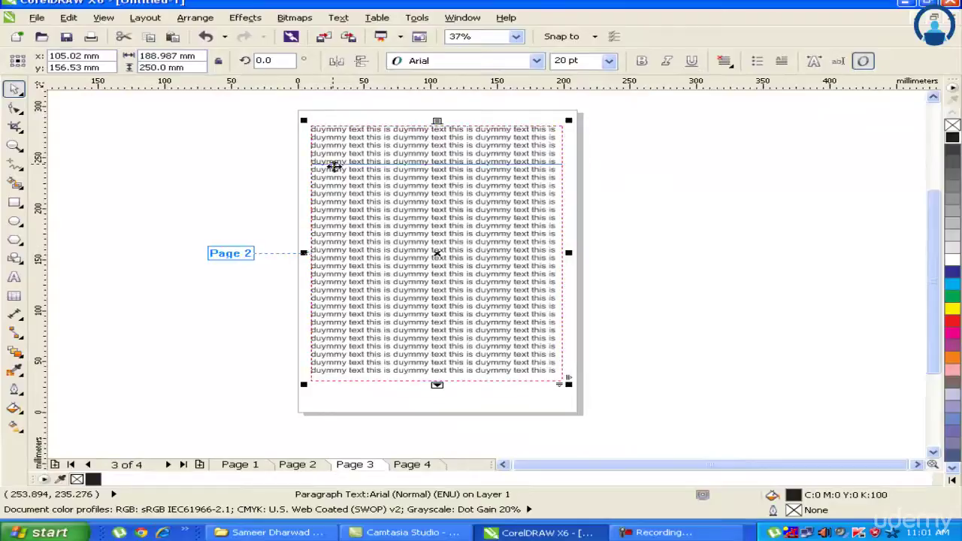
- Set the page 3 text from the second line into the lower part of the frame to 30 pt, and finish text editing
double_click(329, 138)
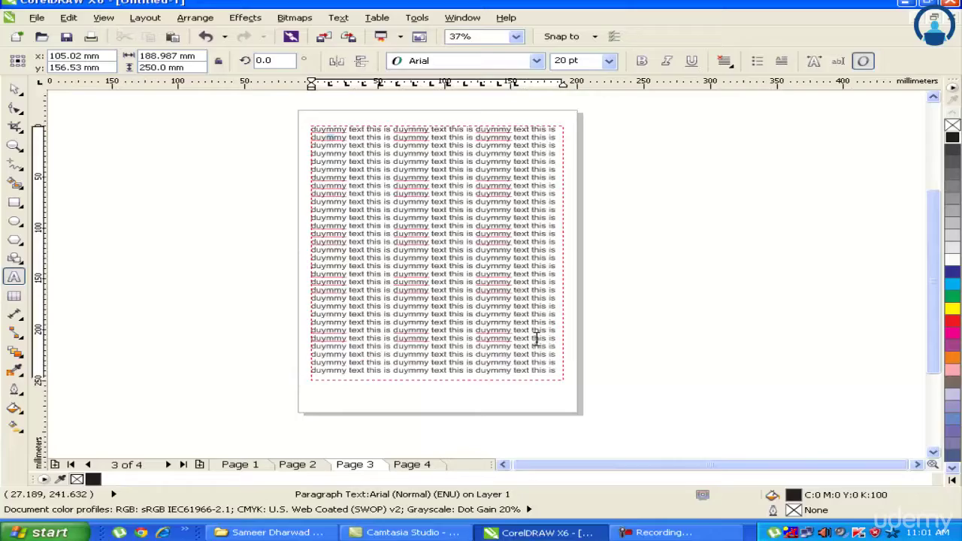
left_click(536, 339, "shift")
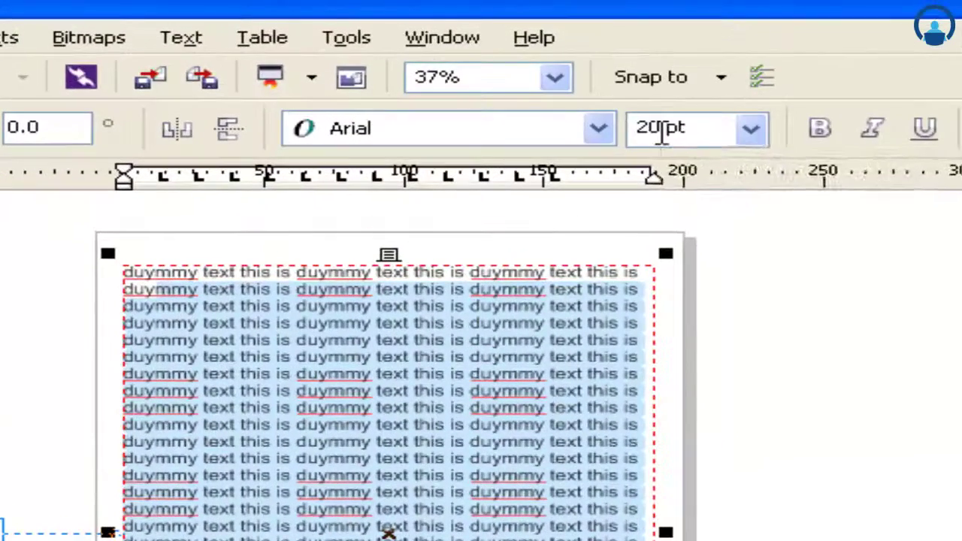
left_click(566, 60)
type("30")
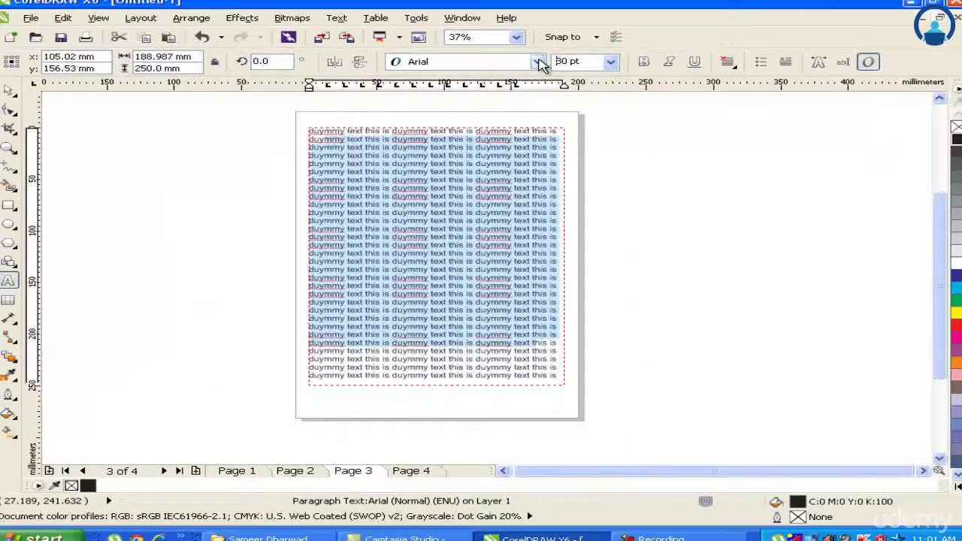
key("Return")
left_click(6, 92)
left_click(694, 158)
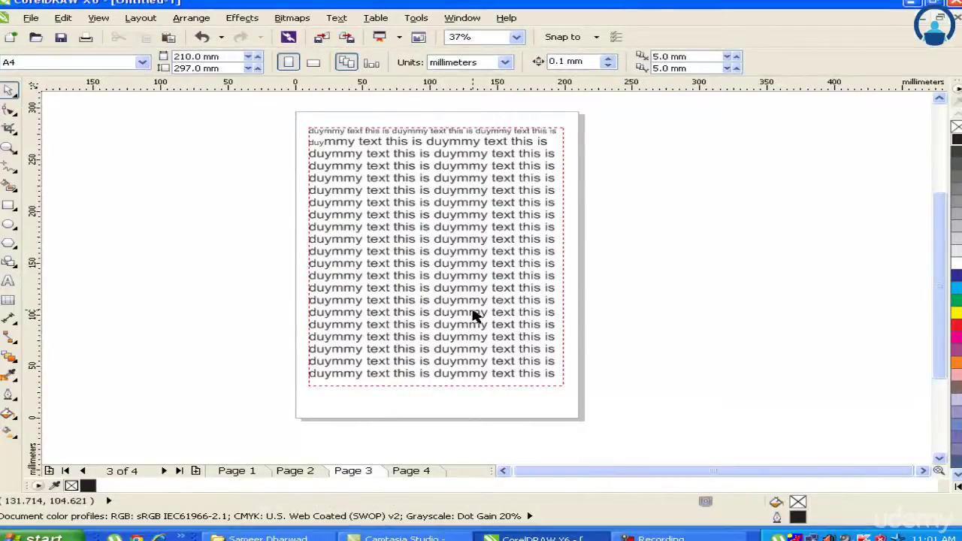
- Link the overflowing paragraph frame on page 3 to a new text frame of about 189 by 250 mm on page 4
left_click(433, 379)
left_click(435, 388)
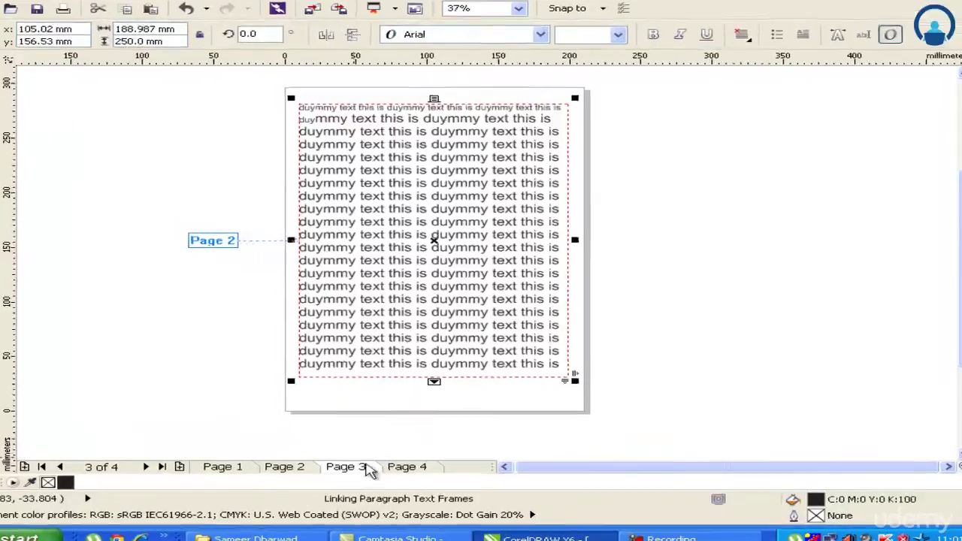
left_click(398, 453)
left_click(312, 130)
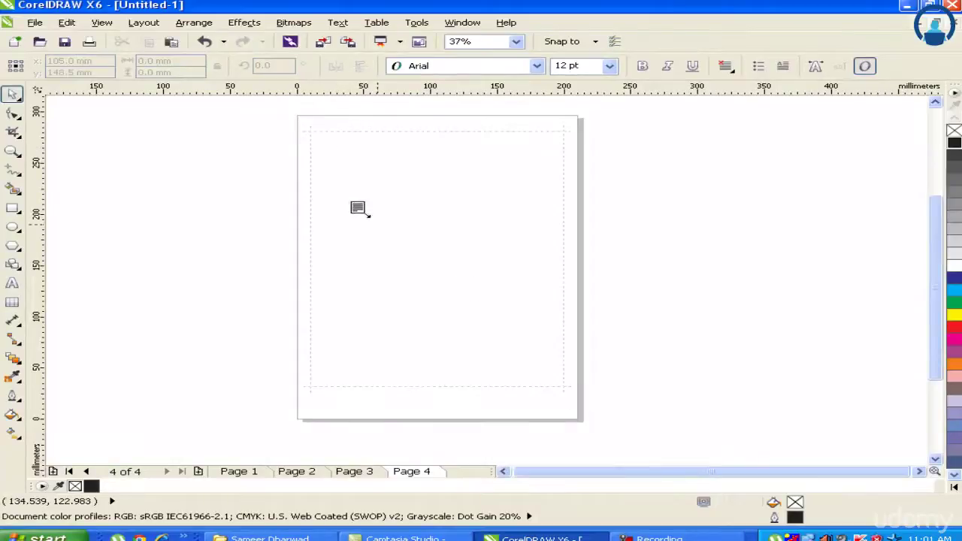
left_click(303, 121)
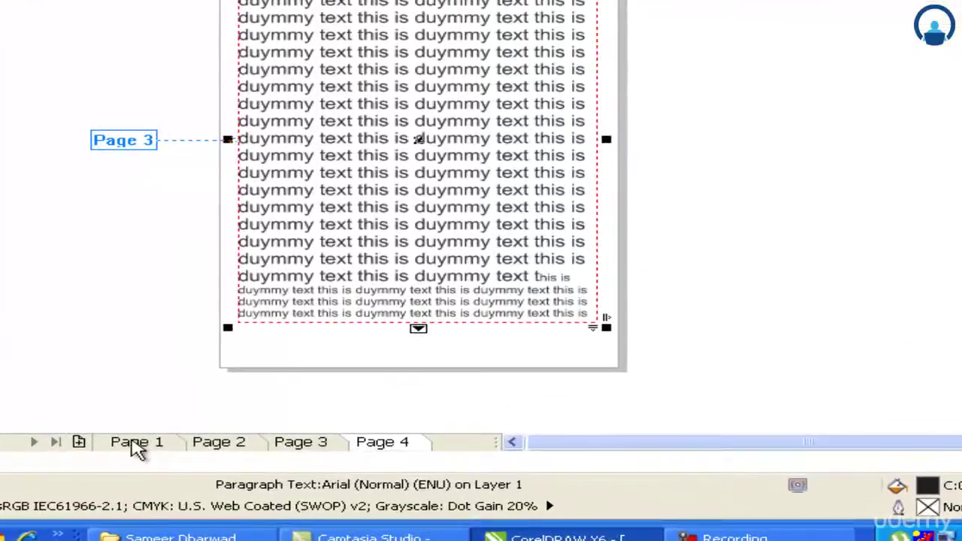
- Review the linked text flow from page 1 through page 4, and select the page 4 frame to examine its link
left_click(131, 443)
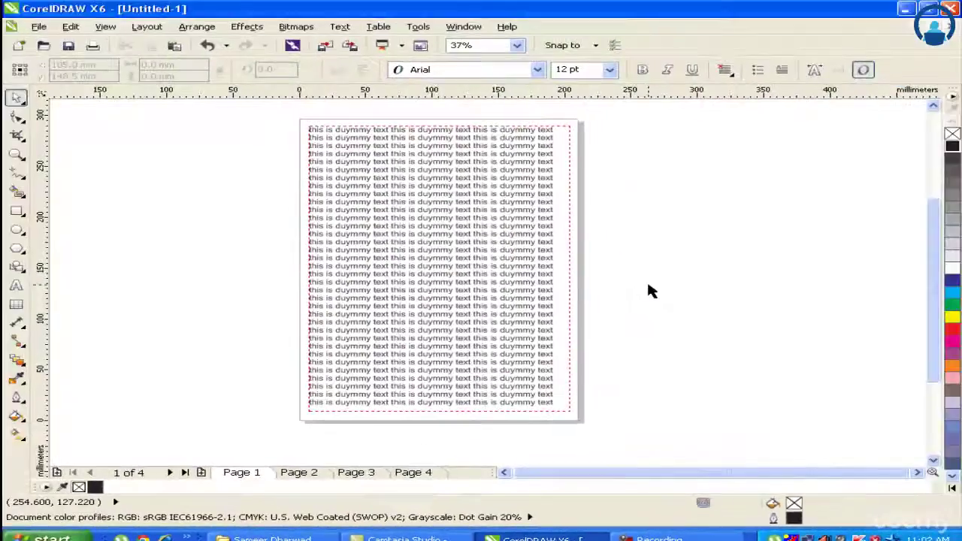
key("Page_Down")
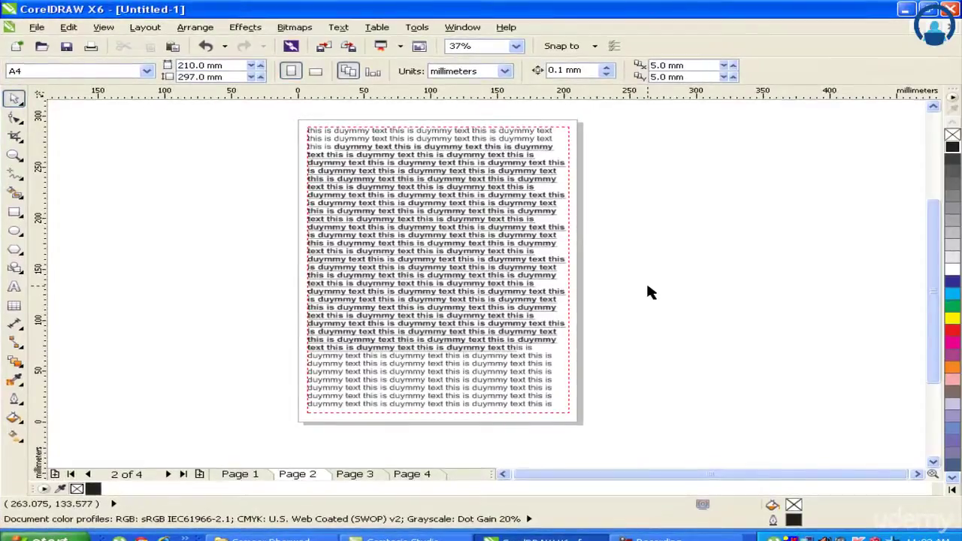
key("Page_Down")
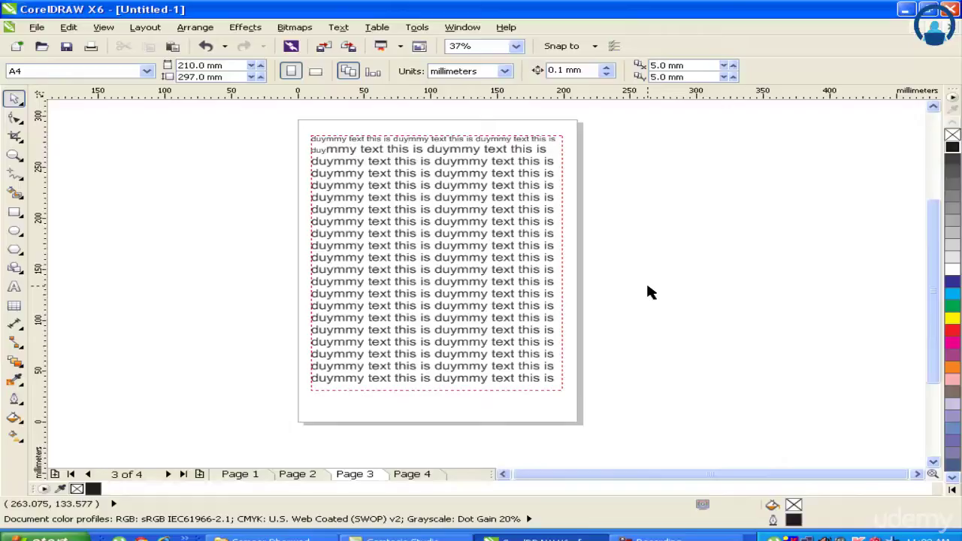
key("Page_Down")
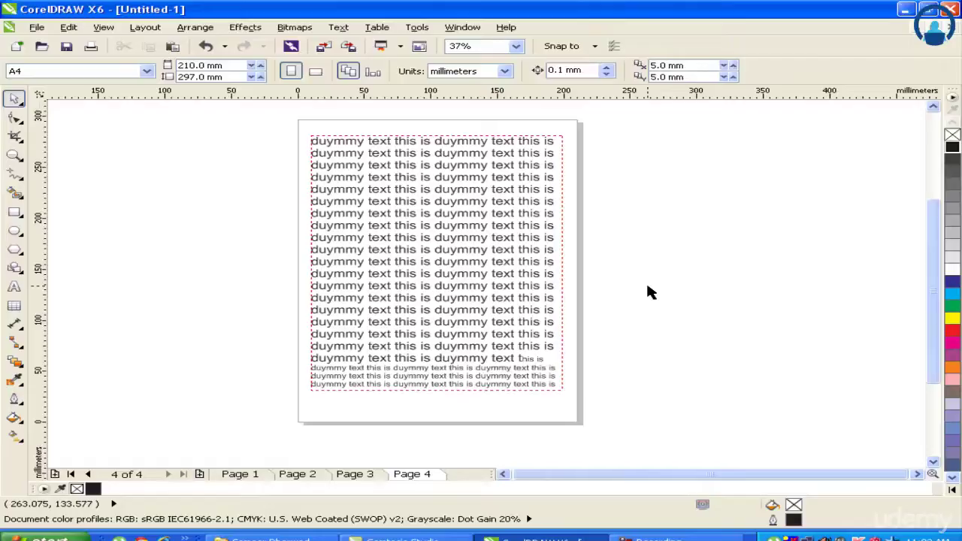
left_click(528, 277)
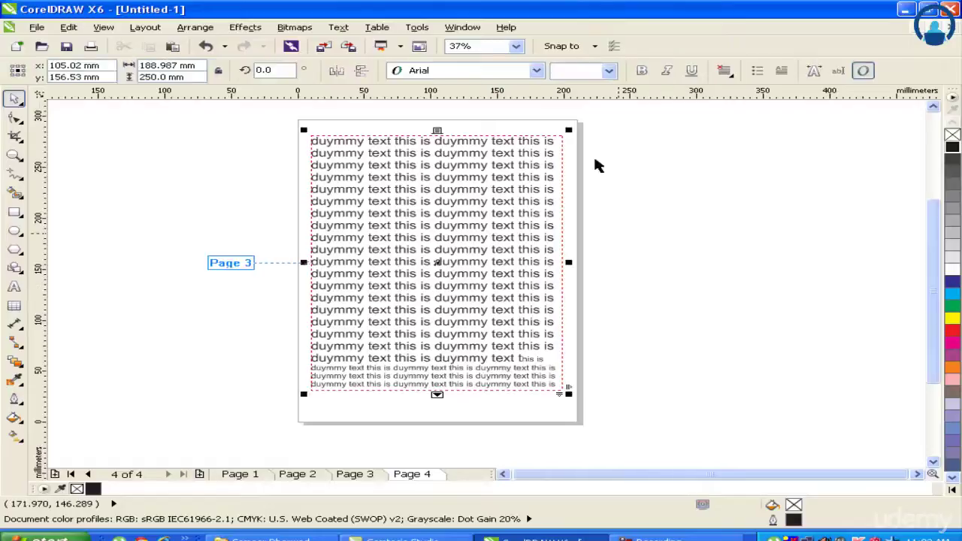